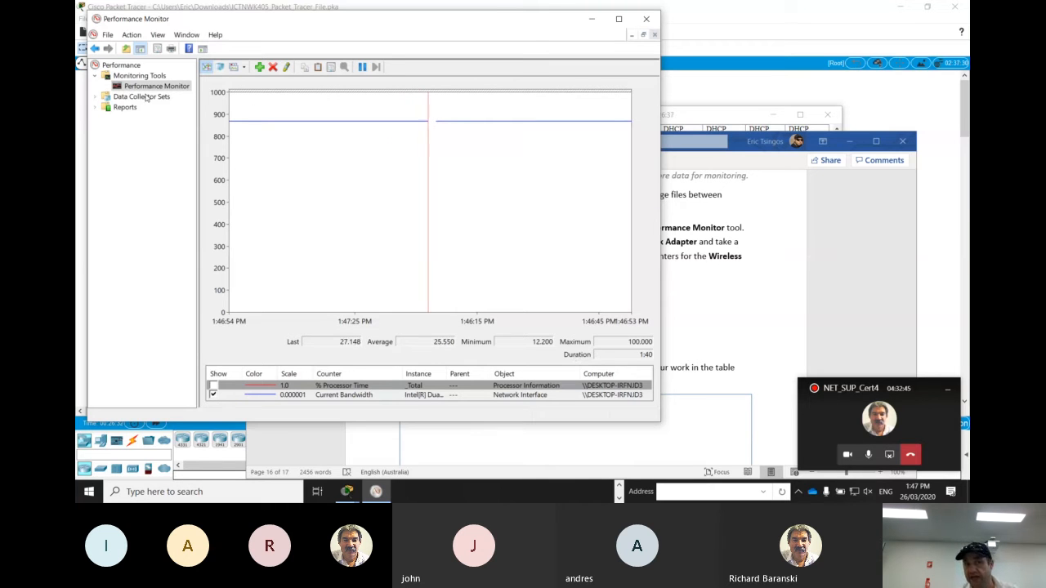
# Start a new user-defined data collector set named NIC-WLAN and choose to create it manually
pyautogui.click(95, 100)
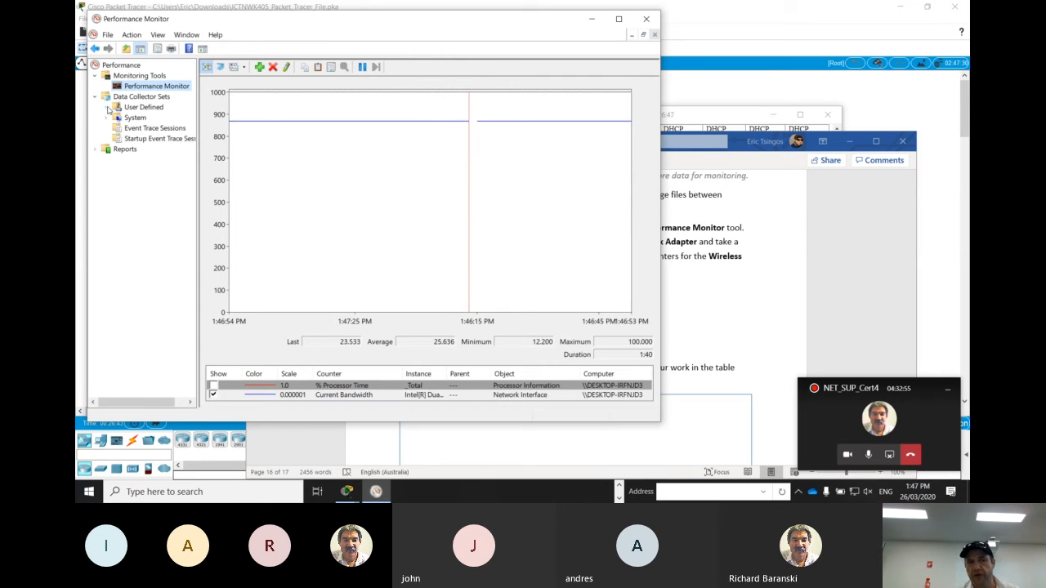
pyautogui.click(139, 108)
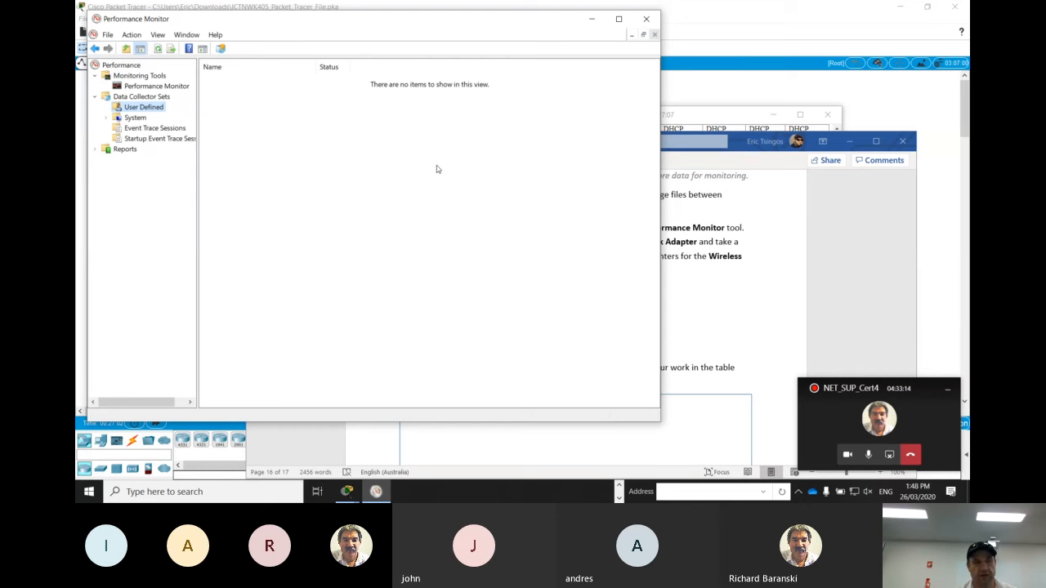
pyautogui.rightClick(385, 149)
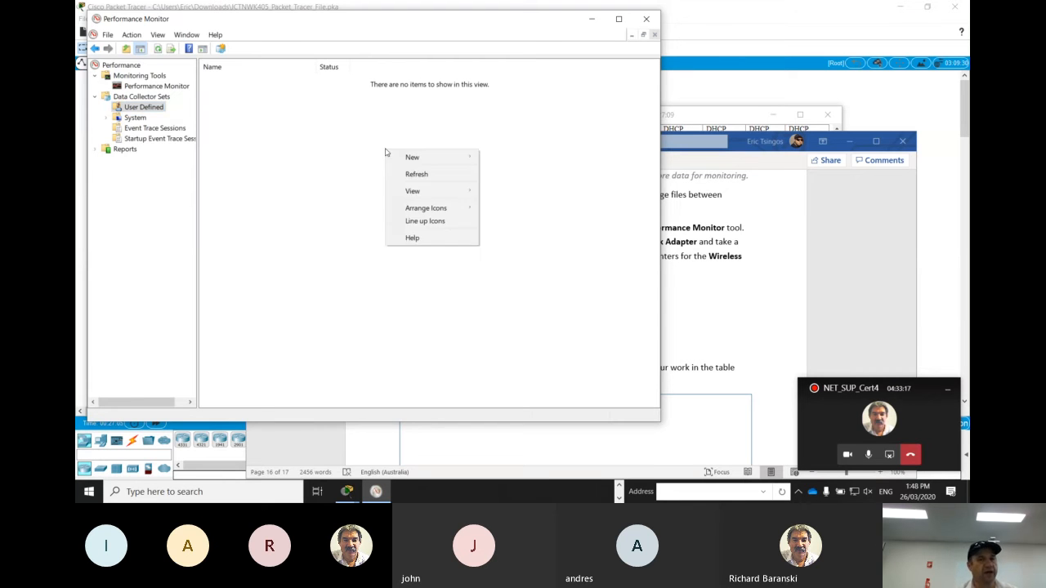
pyautogui.moveTo(411, 156)
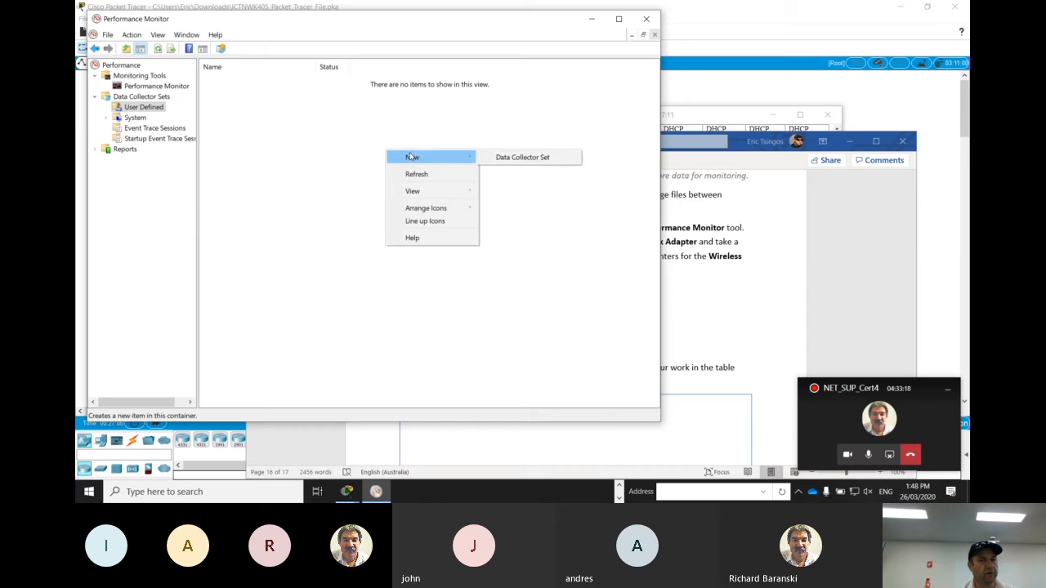
pyautogui.click(501, 160)
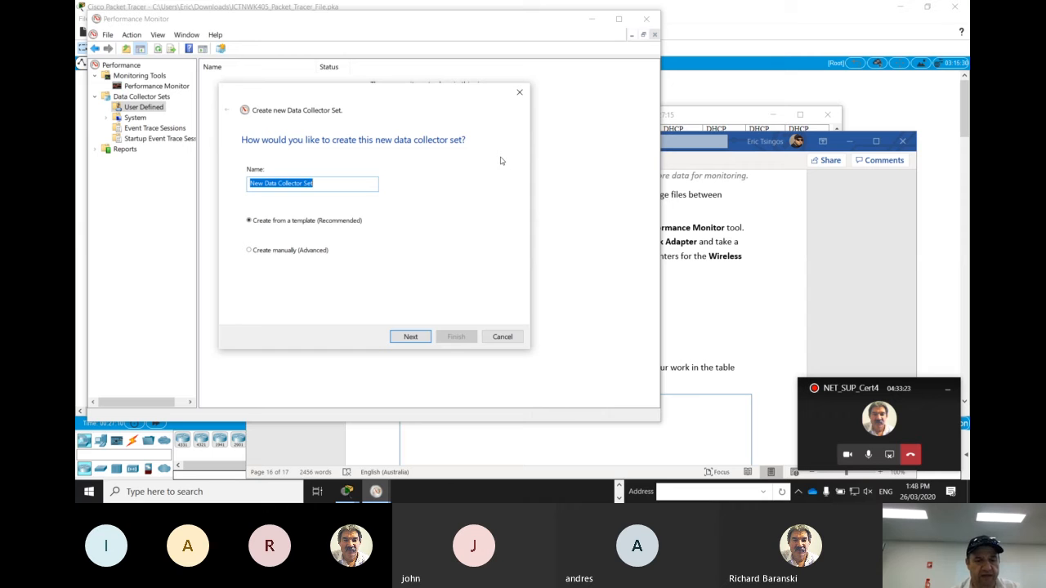
pyautogui.write('NIC-WLAN')
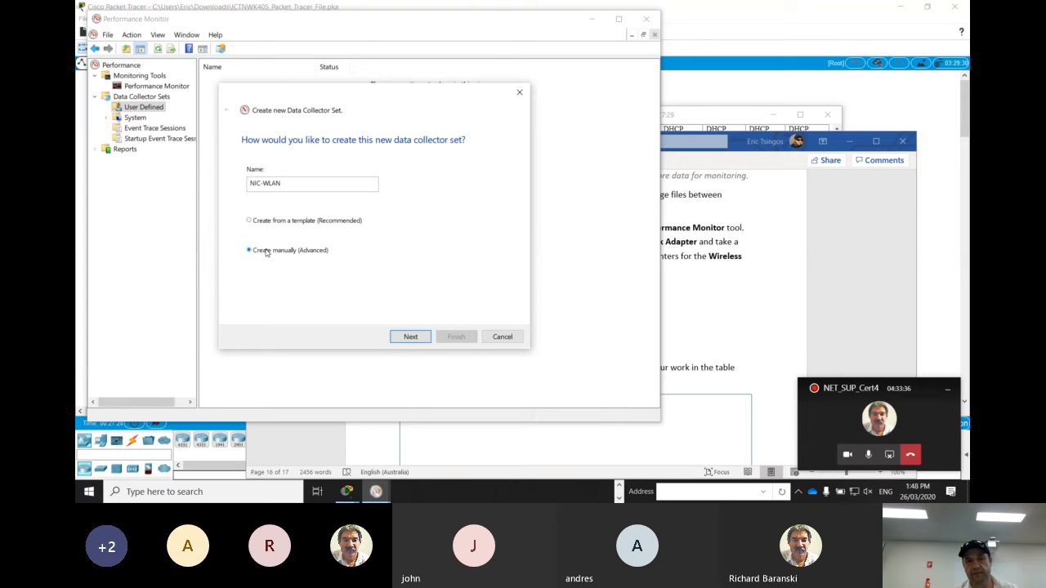
pyautogui.click(410, 337)
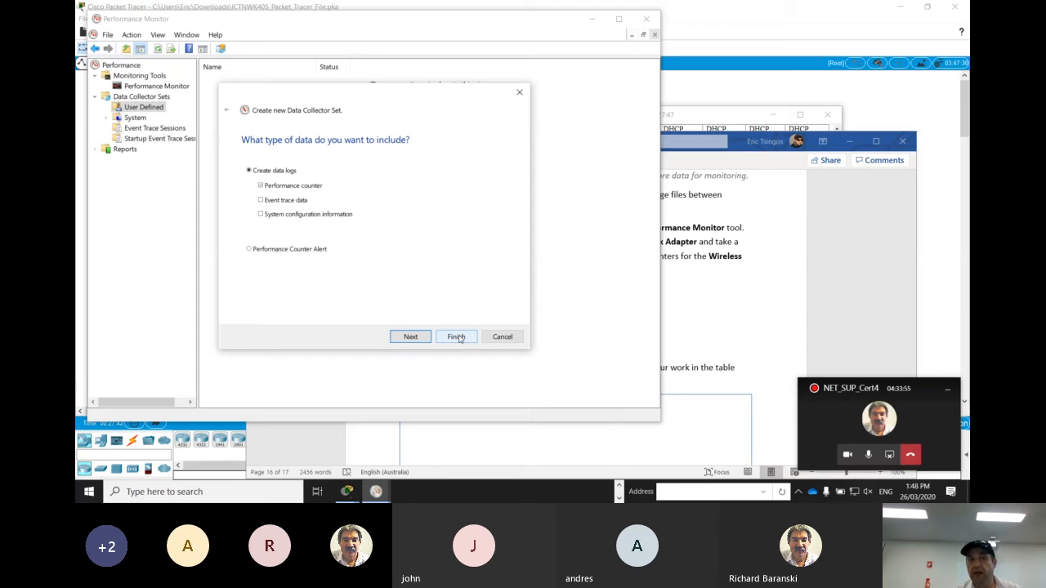
# Create performance counter data logs and add all Network Interface counters for the Intel[R] Dual Band Wireless-AC 7265 adapter
pyautogui.click(411, 336)
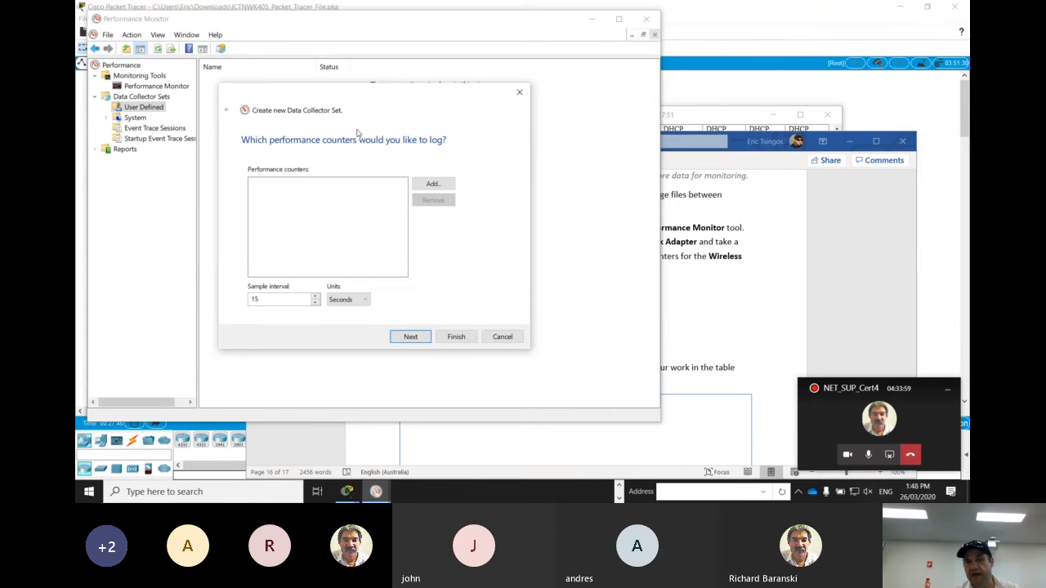
pyautogui.click(444, 185)
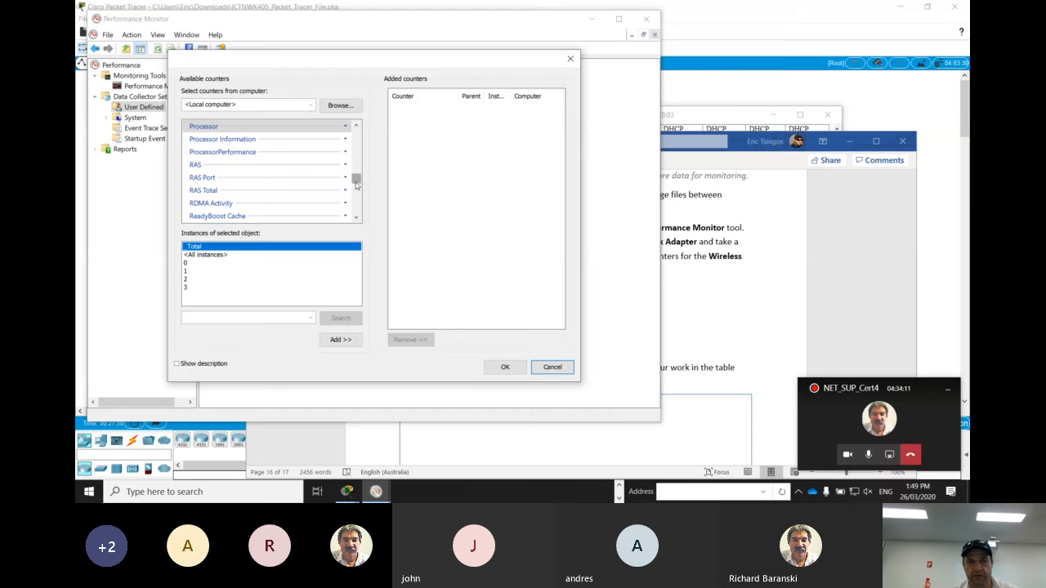
pyautogui.moveTo(355, 183)
pyautogui.mouseDown()
pyautogui.moveTo(356, 192)
pyautogui.moveTo(354, 173)
pyautogui.mouseUp()
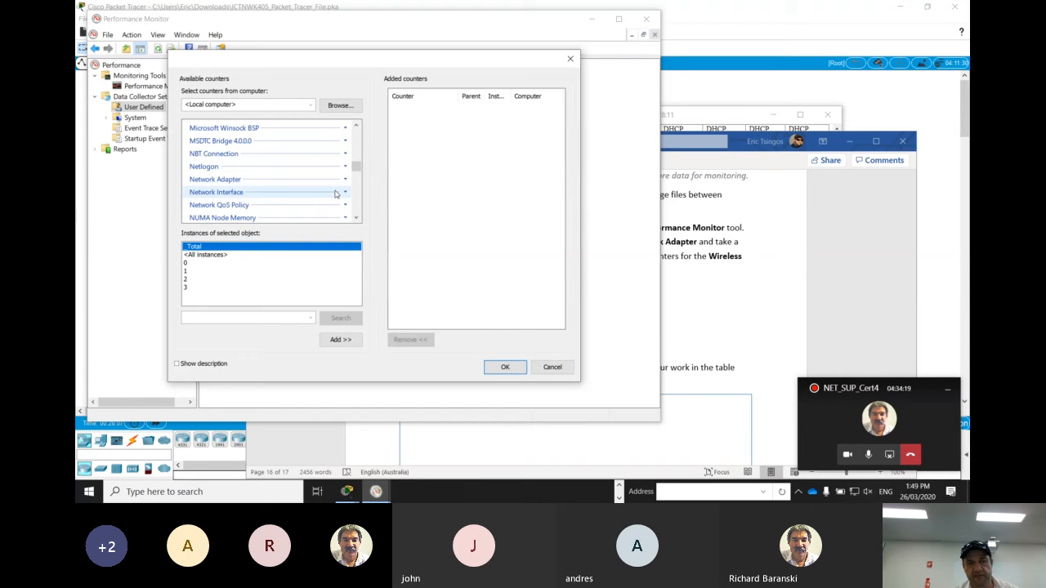
pyautogui.click(335, 193)
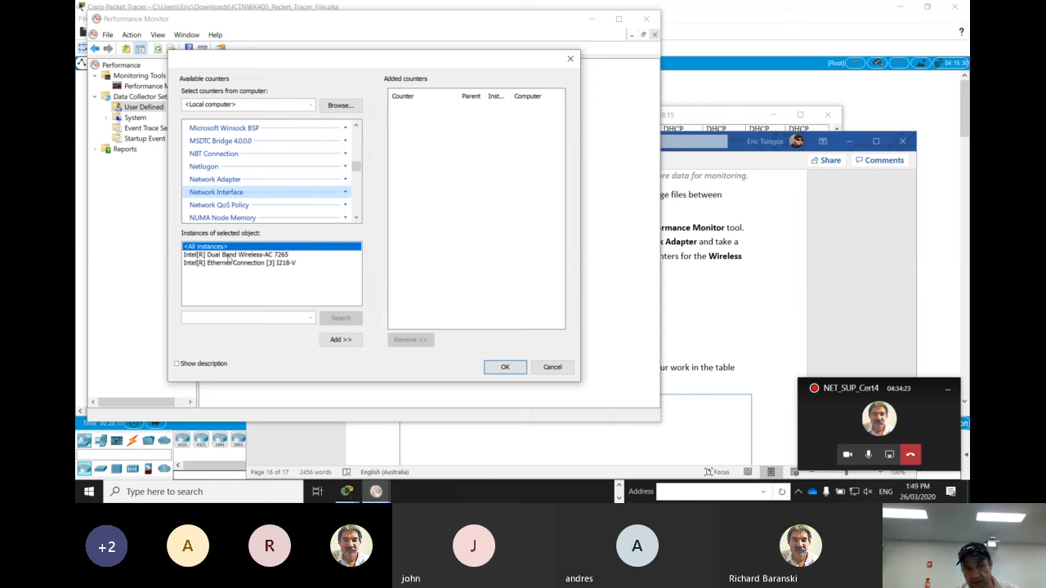
pyautogui.click(232, 255)
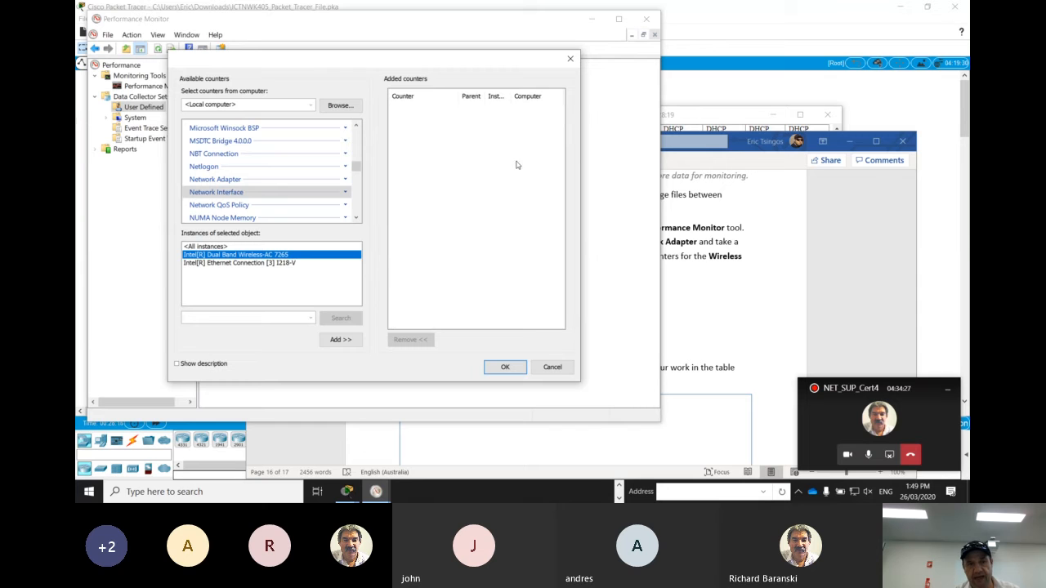
pyautogui.click(340, 339)
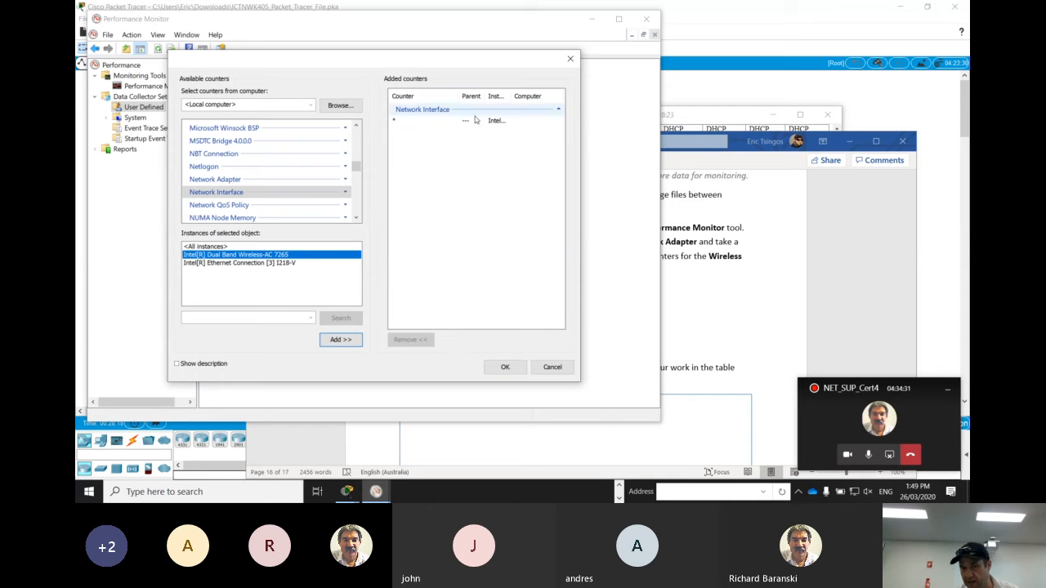
# Expand the Network Interface counters and remove the all-counters entry from the added counters
pyautogui.click(349, 196)
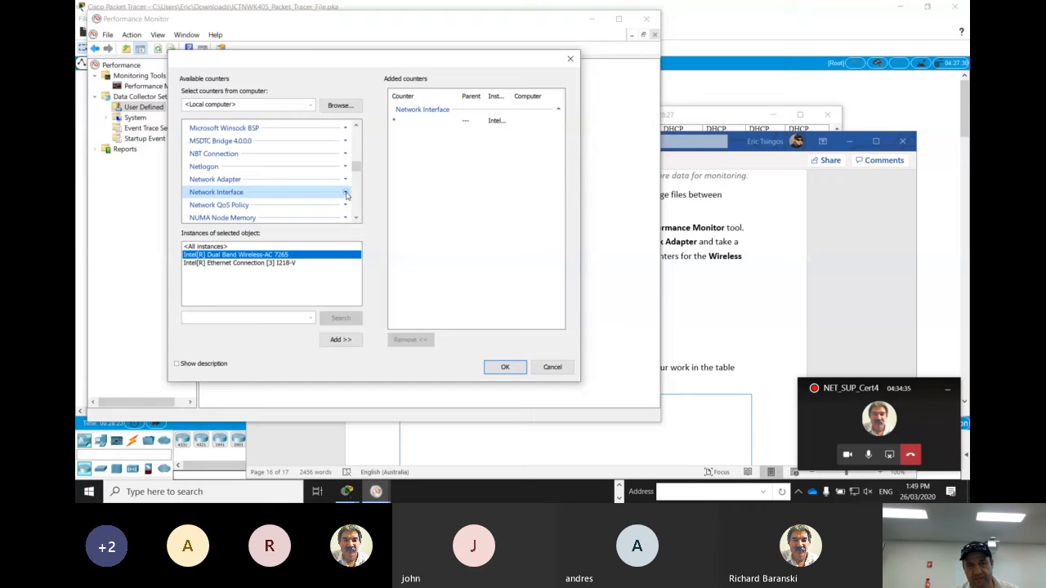
pyautogui.click(345, 193)
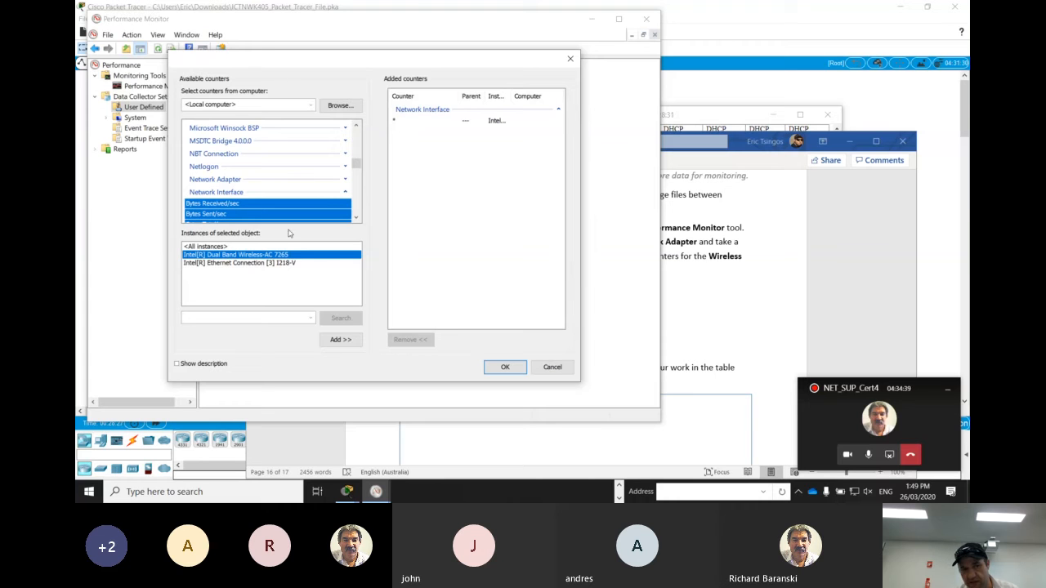
pyautogui.click(519, 121)
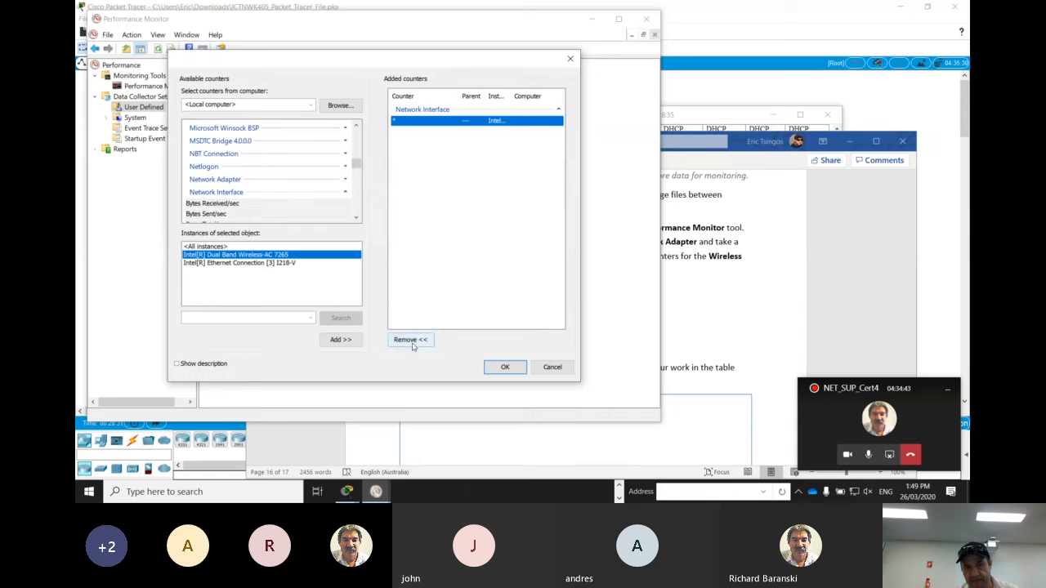
pyautogui.click(413, 346)
# Add only the Current Bandwidth counter for the Intel[R] Dual Band Wireless-AC 7265 adapter and confirm the counter selection
pyautogui.scroll(-3, 352, 216)
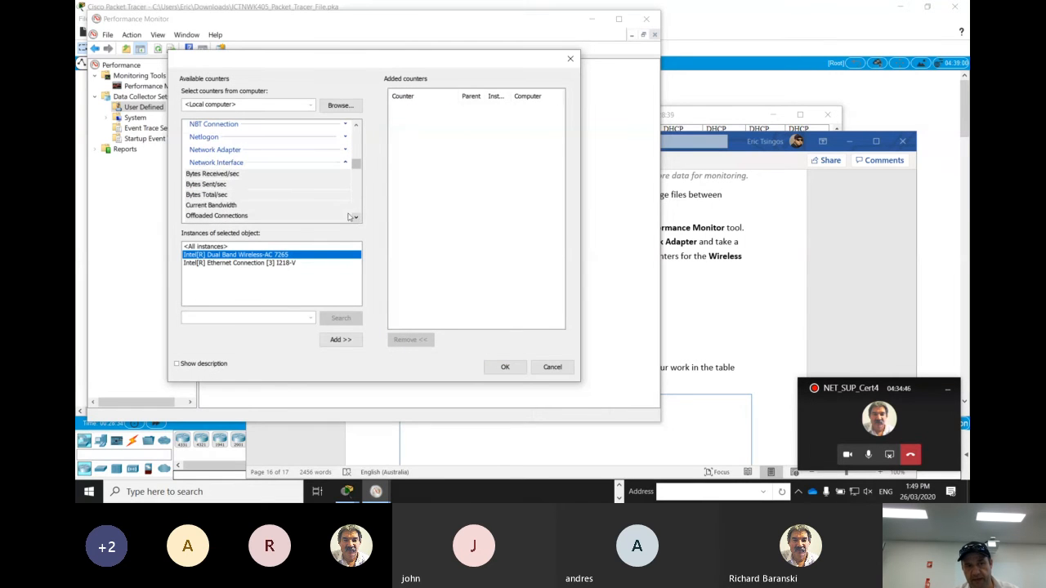
pyautogui.click(270, 207)
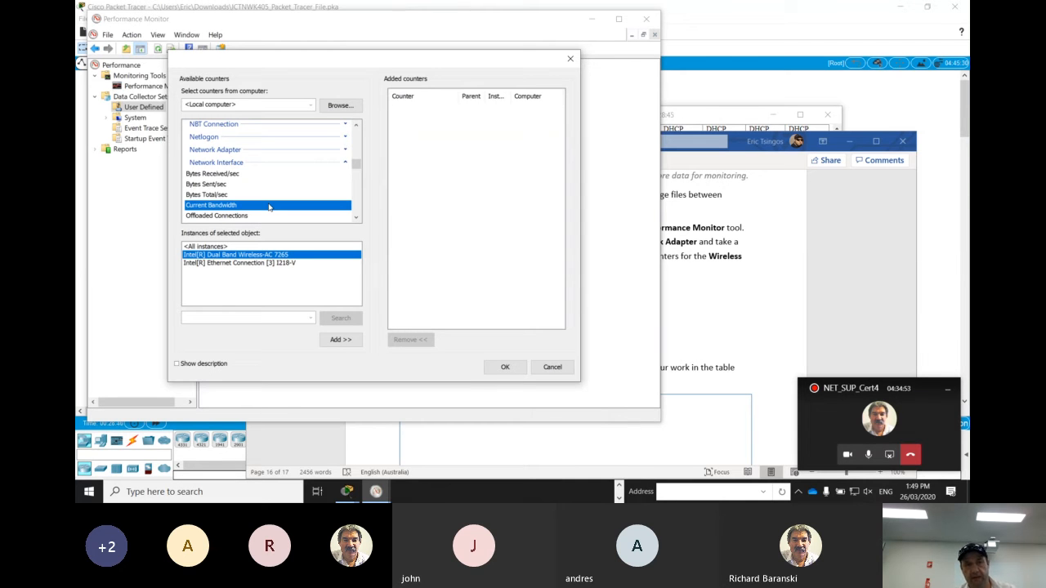
pyautogui.click(330, 341)
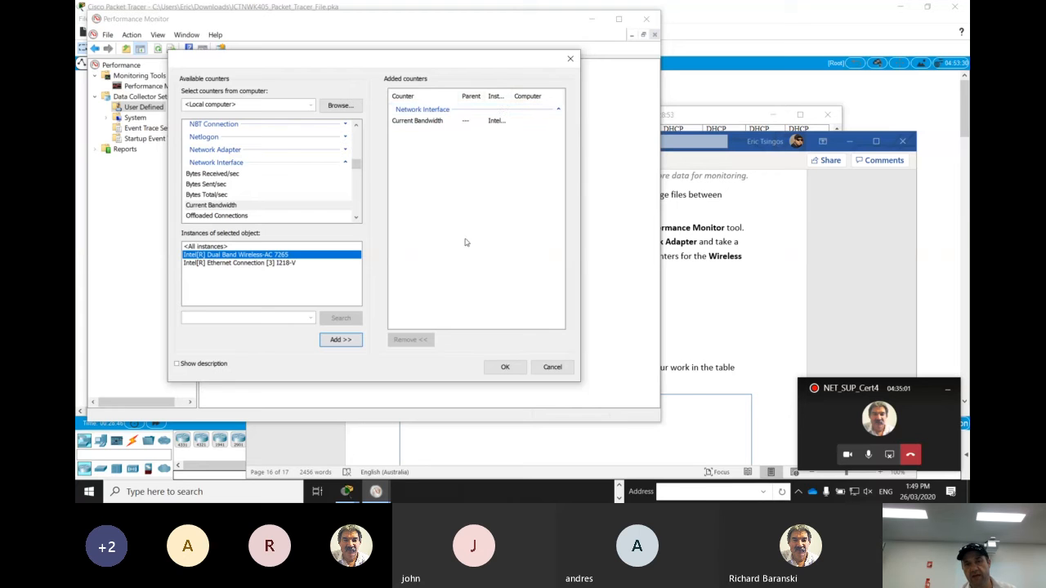
pyautogui.click(508, 367)
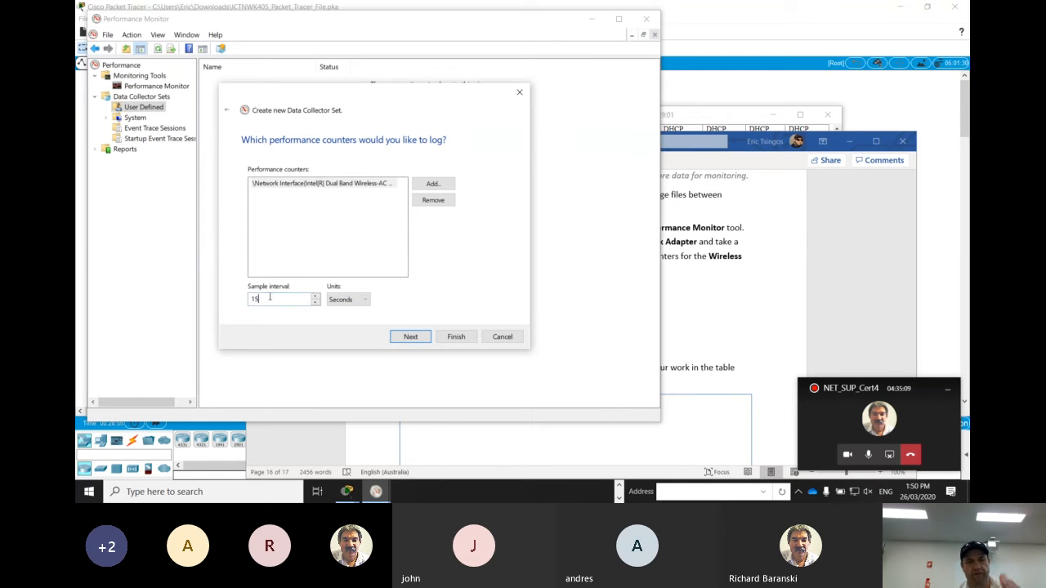
# Set the sample interval to 1 second, then save and close the collector set using the default root directory
pyautogui.press('BackSpace')
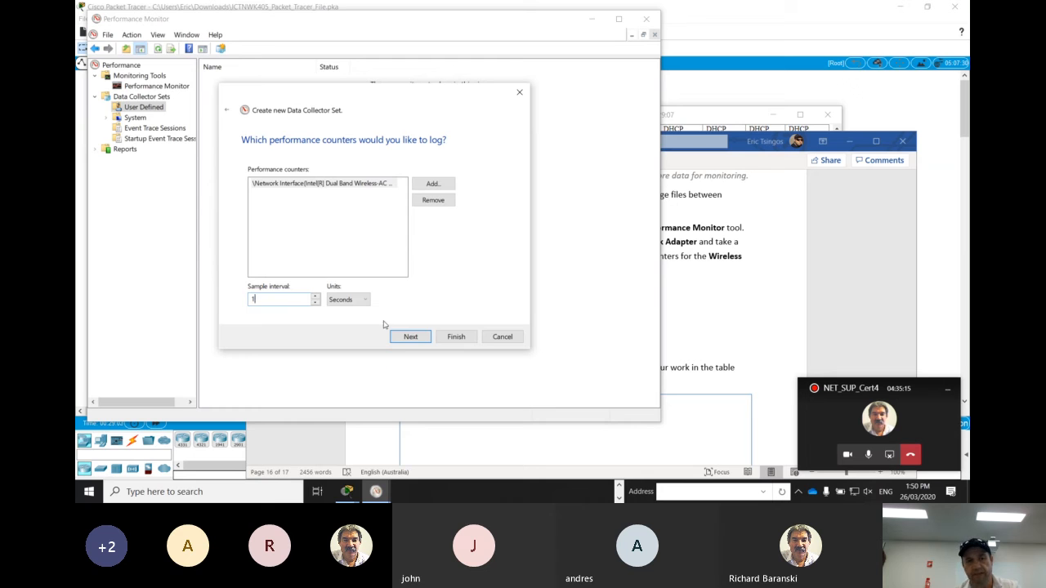
pyautogui.click(402, 338)
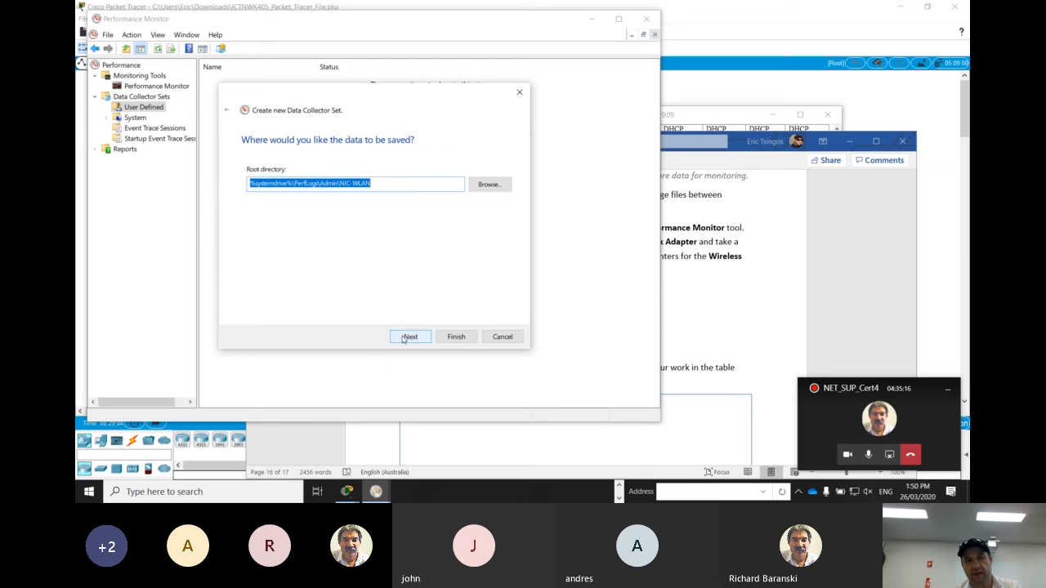
pyautogui.click(385, 190)
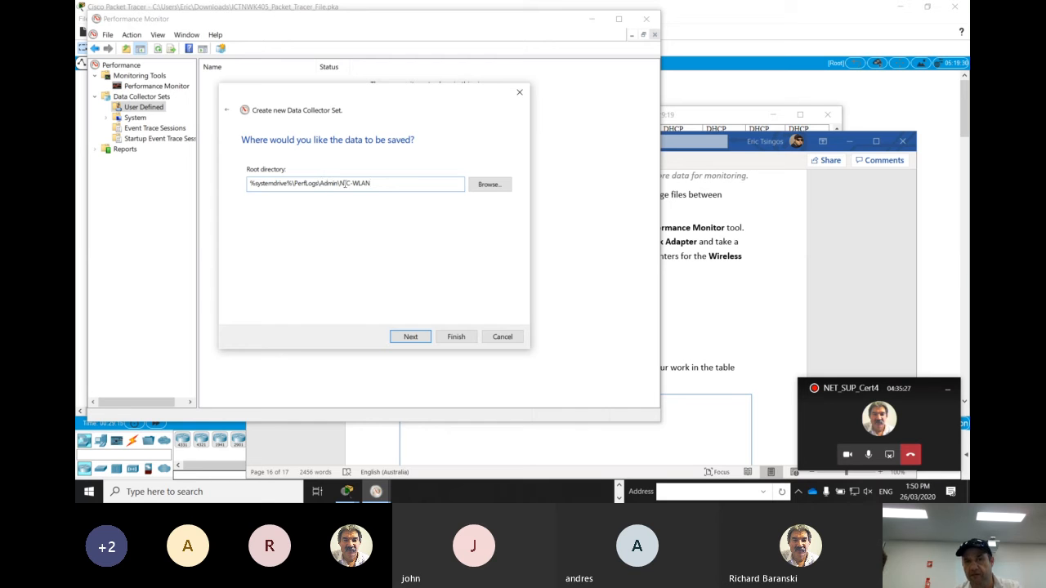
pyautogui.click(418, 338)
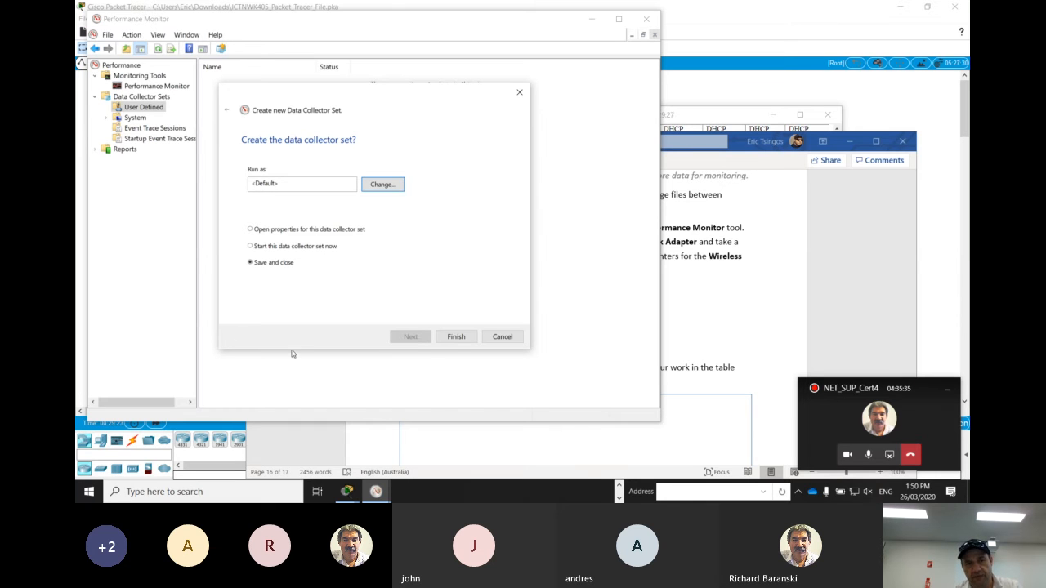
pyautogui.click(456, 337)
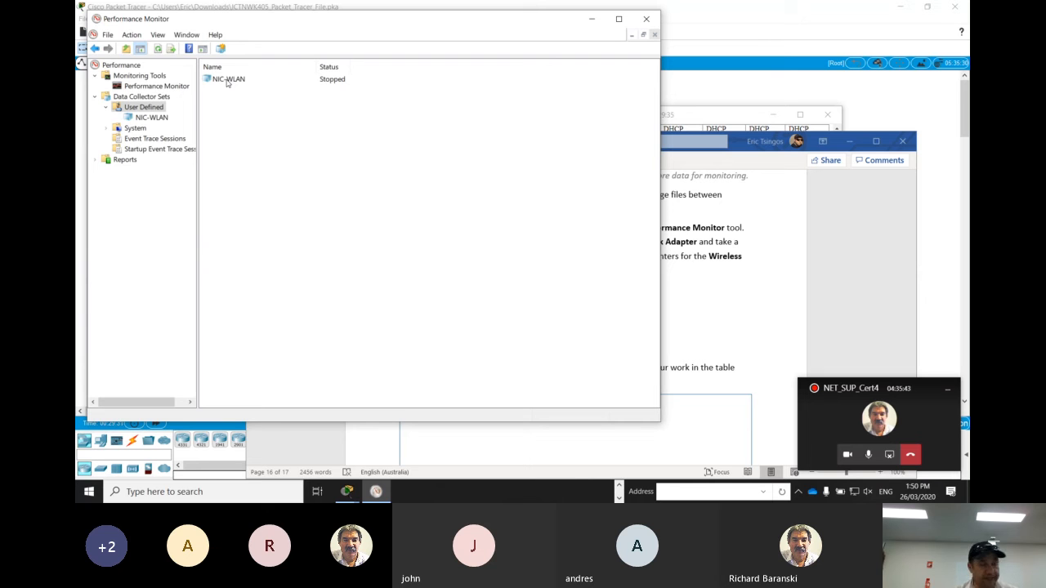
# Open the properties of DataCollector01 in the NIC-WLAN set and limit the maximum samples to 300
pyautogui.doubleClick(228, 81)
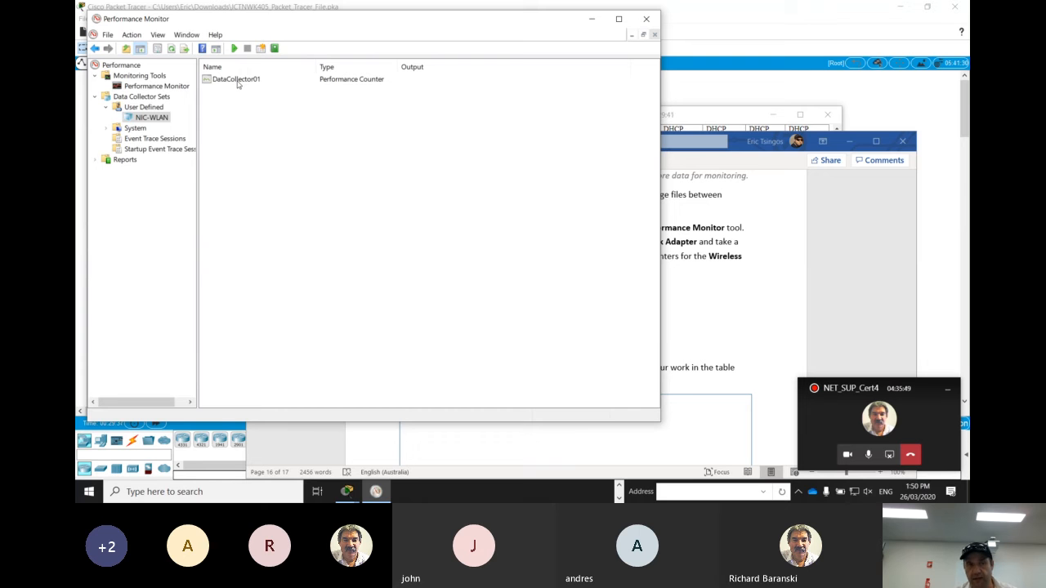
pyautogui.doubleClick(236, 79)
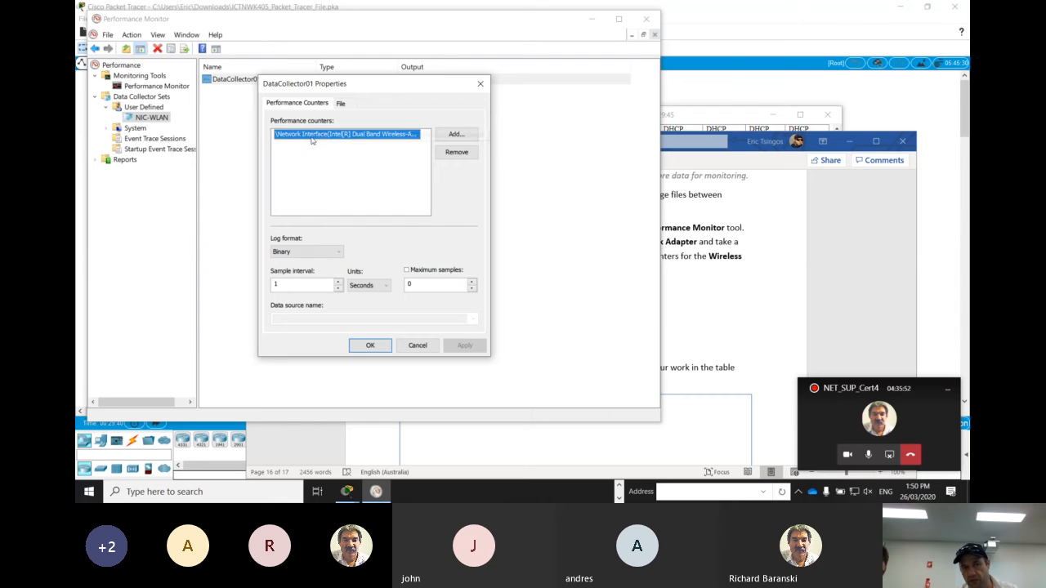
pyautogui.click(380, 135)
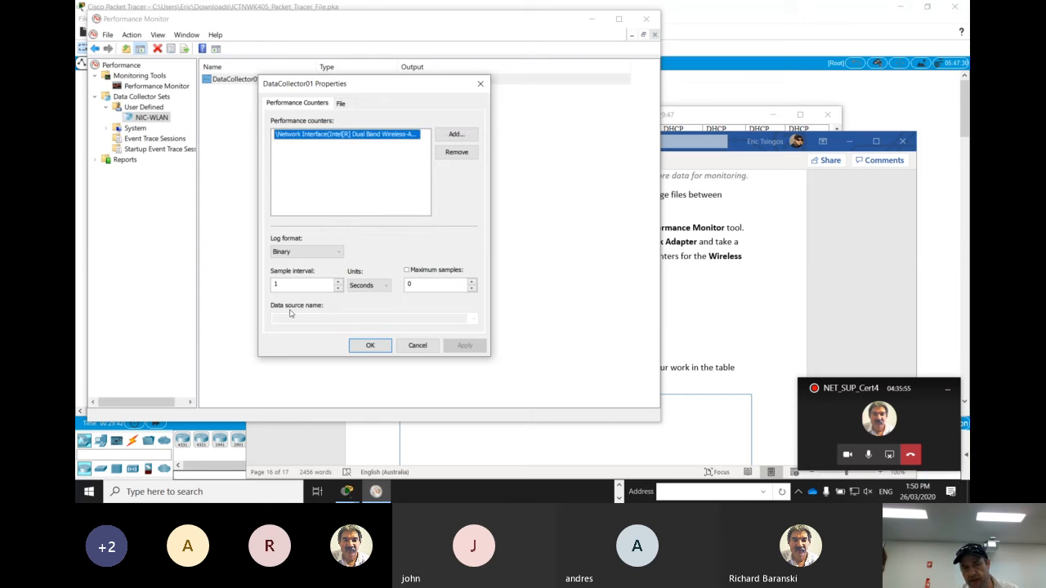
pyautogui.click(419, 283)
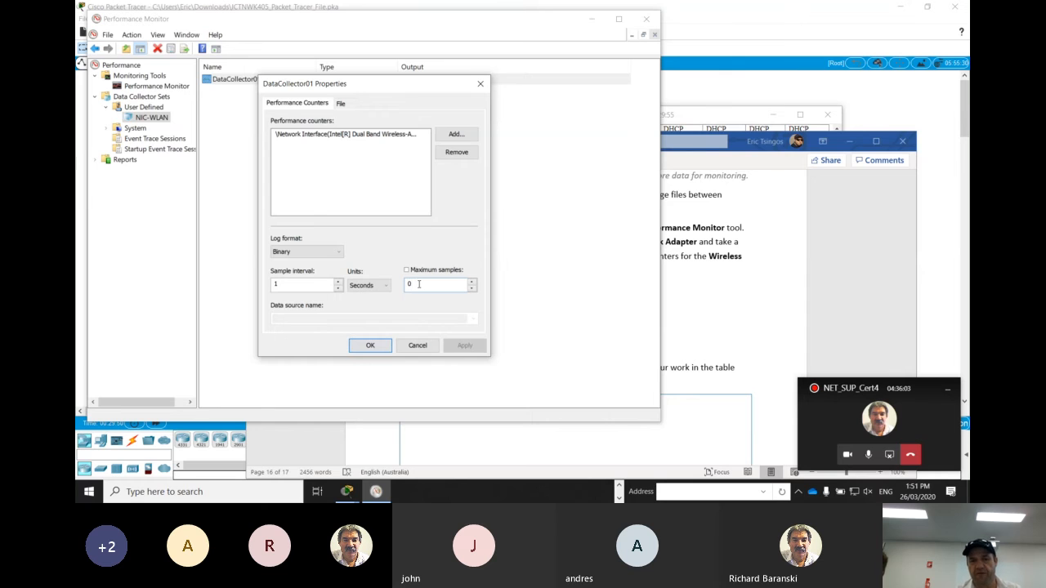
pyautogui.press('BackSpace')
pyautogui.write('300')
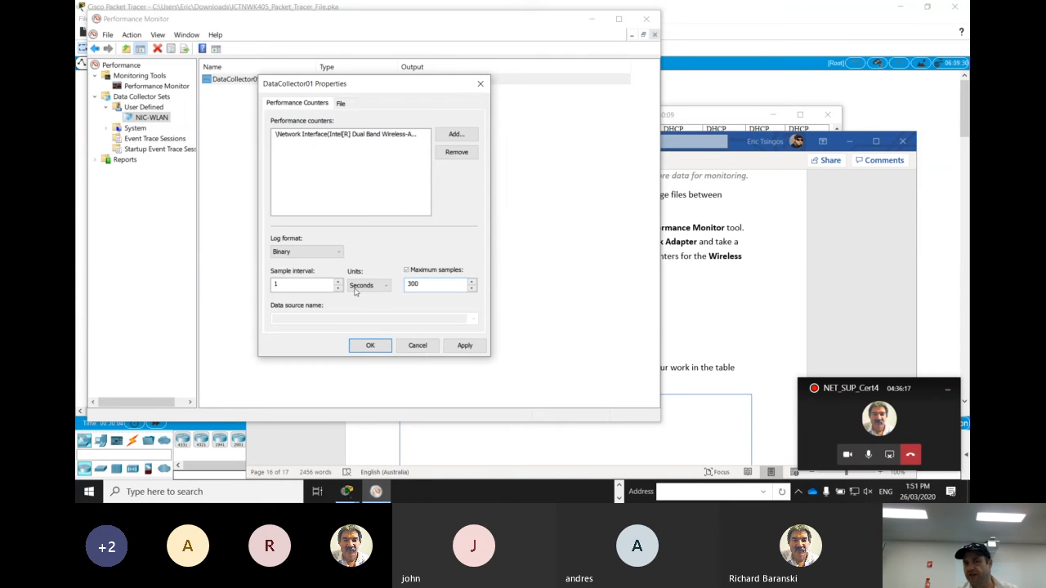
# Try to apply the data collector changes by entering the account password for the NT AUTHORITY\SYSTEM user
pyautogui.click(465, 345)
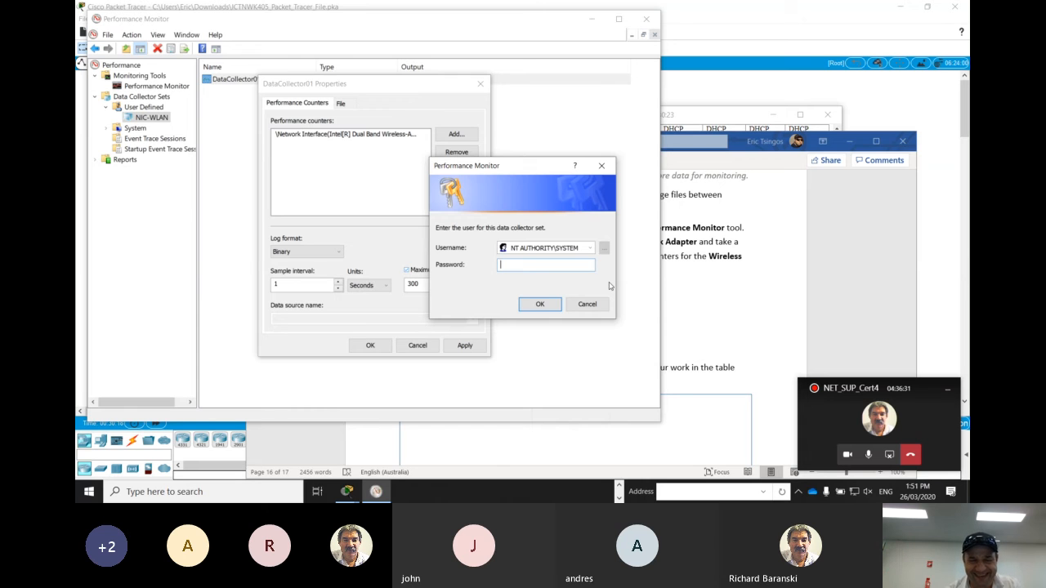
pyautogui.write('****')
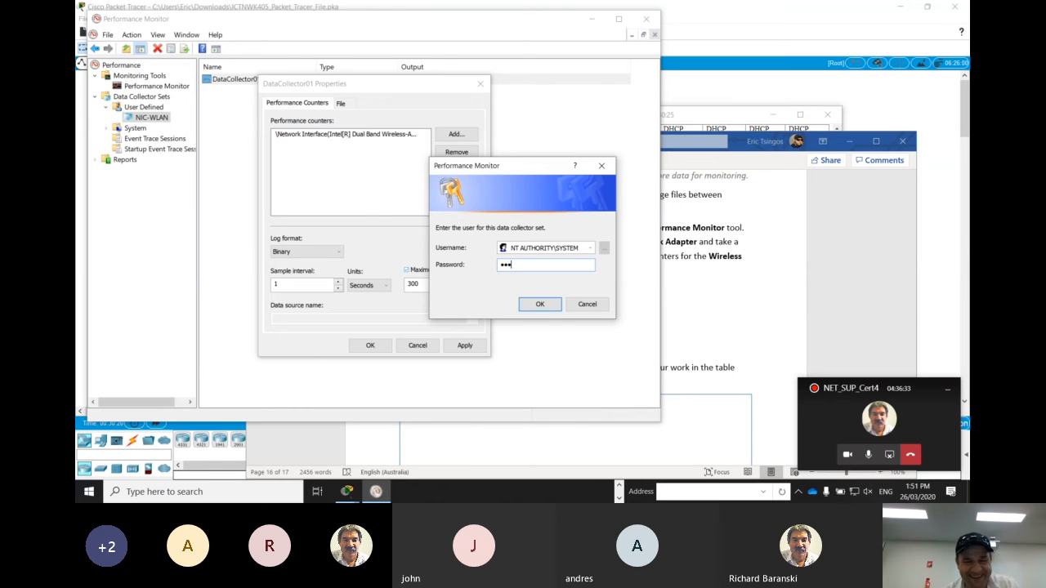
pyautogui.write('*****')
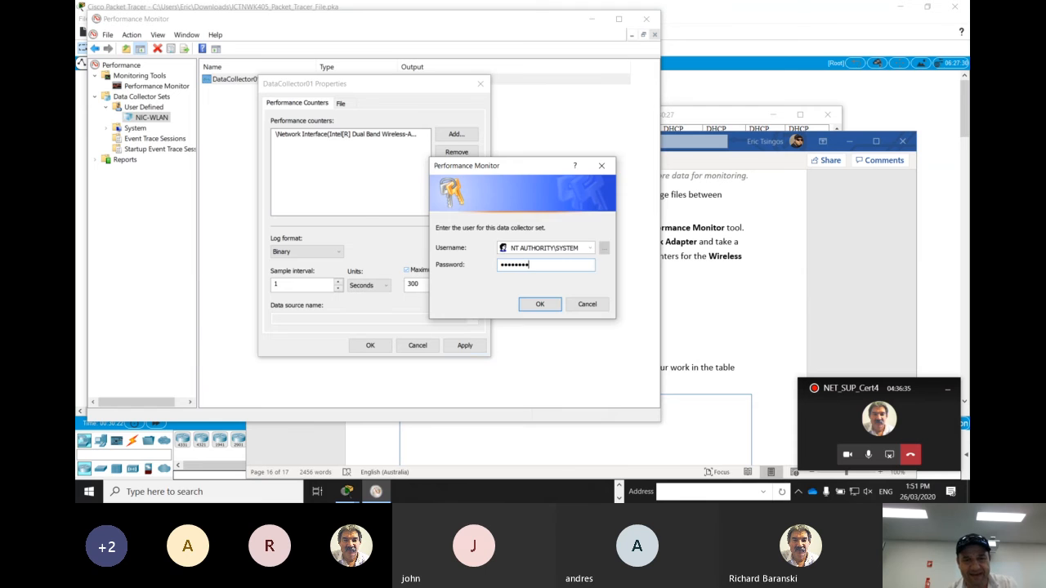
pyautogui.press('Return')
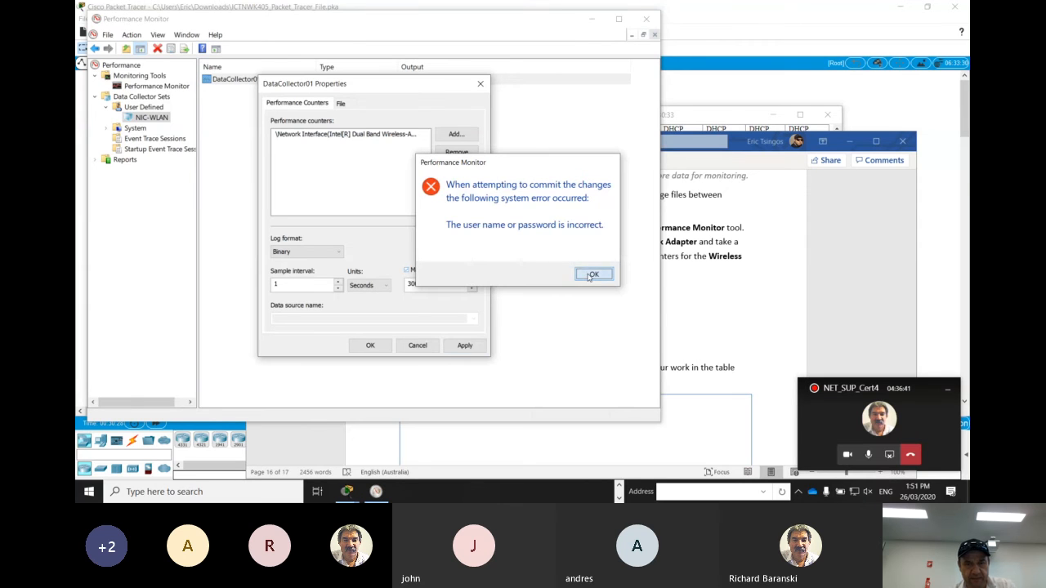
pyautogui.click(590, 275)
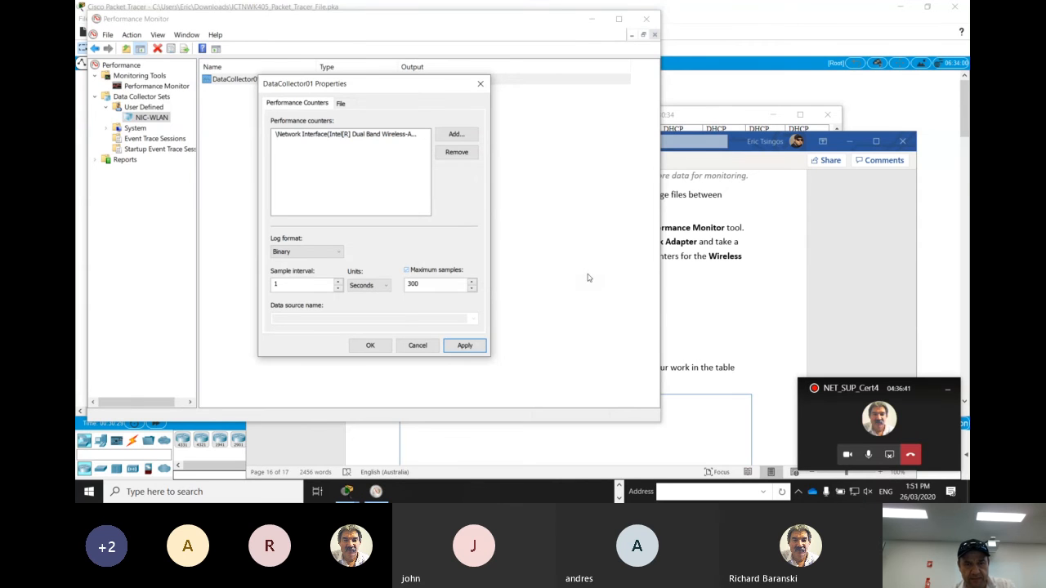
# Discard the pending DataCollector01 property changes and start the NIC-WLAN data collector set
pyautogui.click(416, 344)
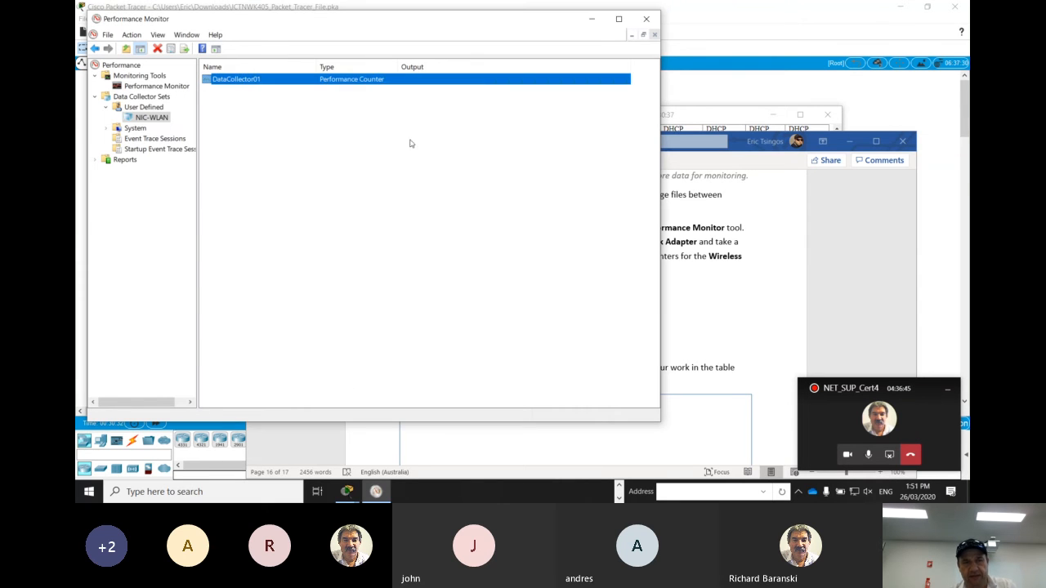
pyautogui.click(143, 112)
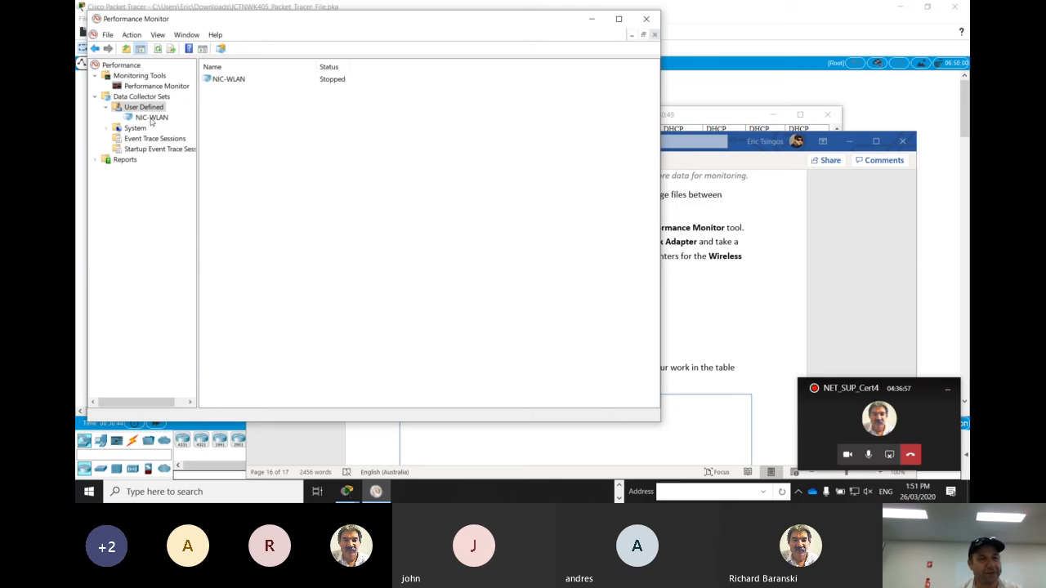
pyautogui.click(151, 119)
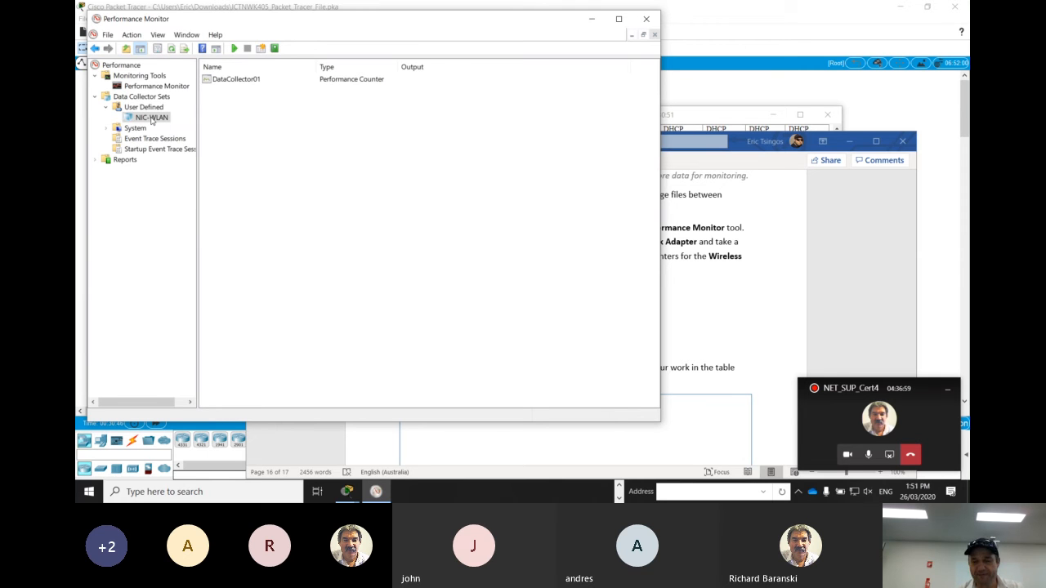
pyautogui.rightClick(151, 119)
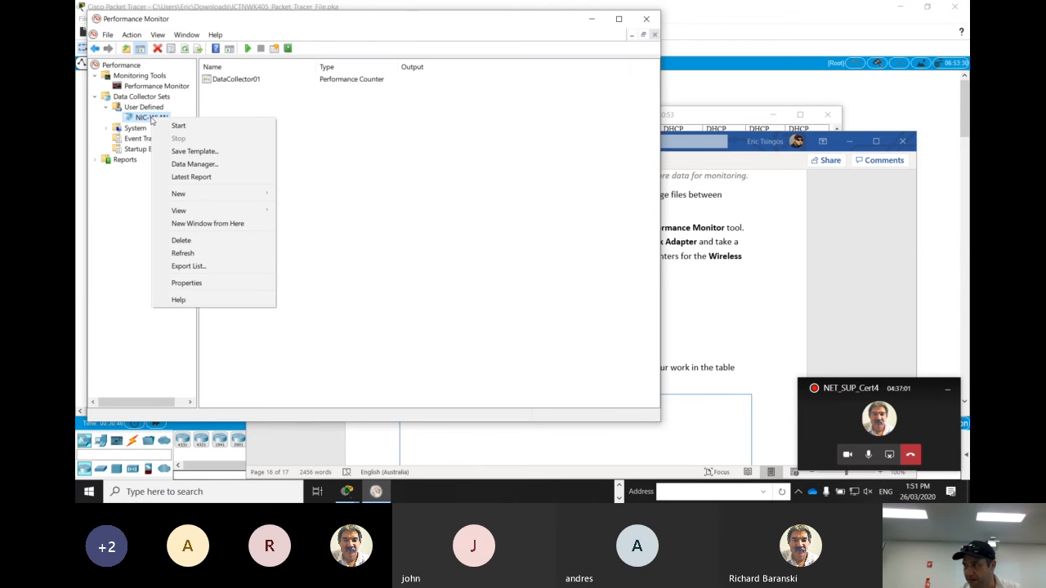
pyautogui.click(184, 126)
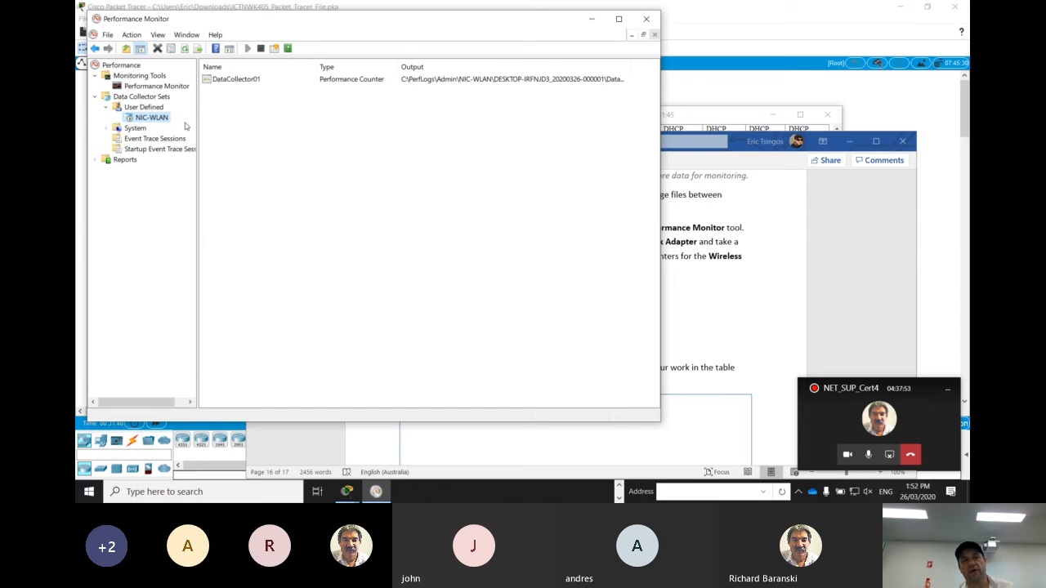
# Stop the running NIC-WLAN set from the user-defined data collector sets
pyautogui.click(150, 106)
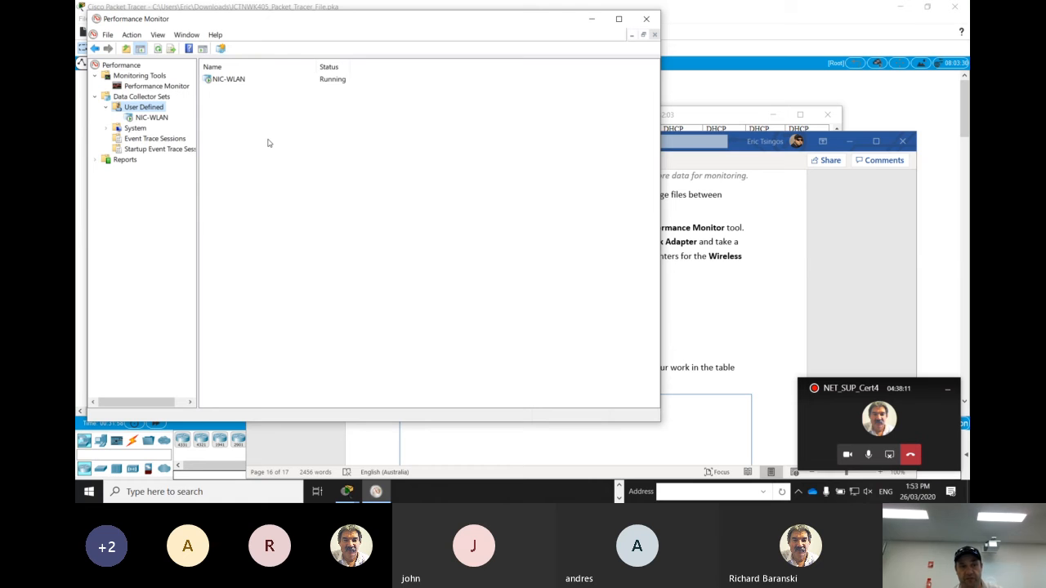
pyautogui.rightClick(228, 81)
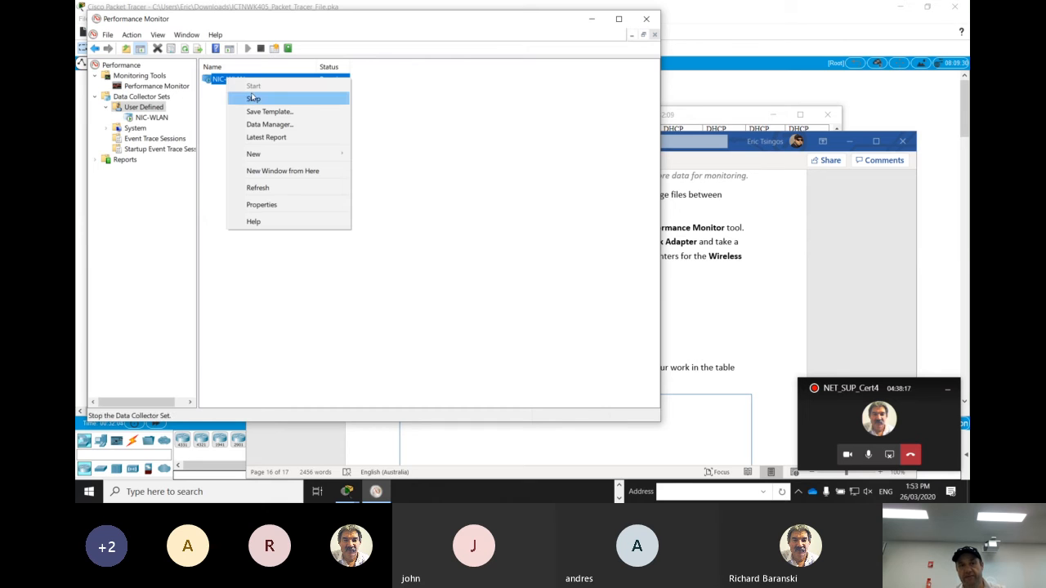
pyautogui.click(253, 98)
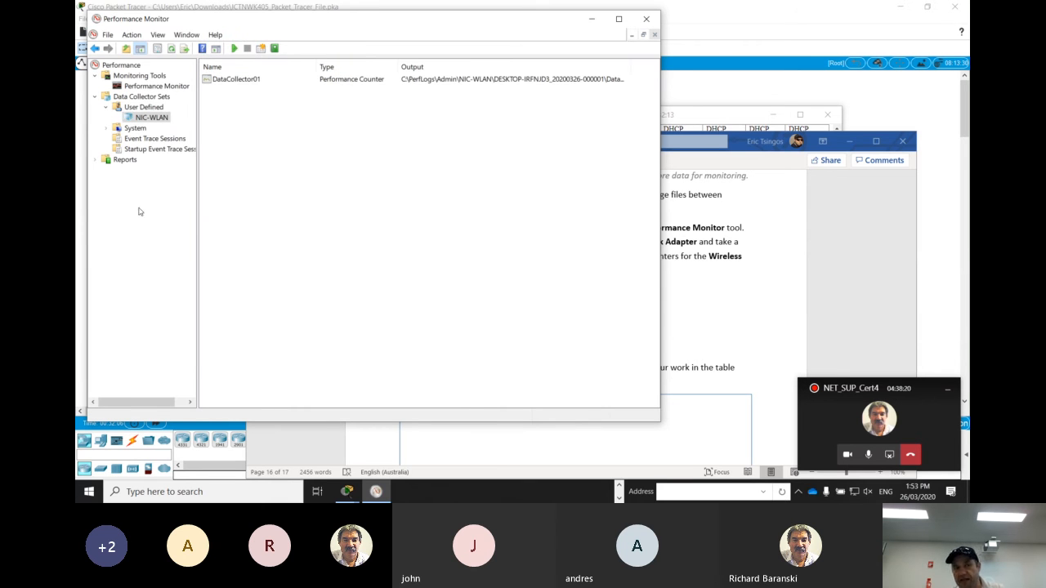
# Open the recorded NIC-WLAN report under the user-defined reports and select its Current Bandwidth counter to show the statistics
pyautogui.click(98, 160)
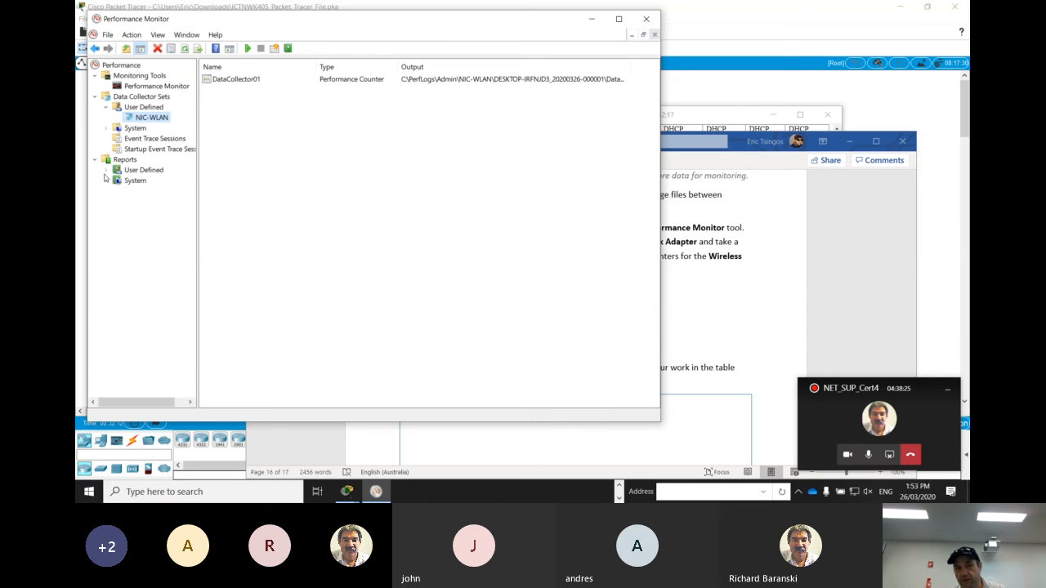
pyautogui.click(107, 172)
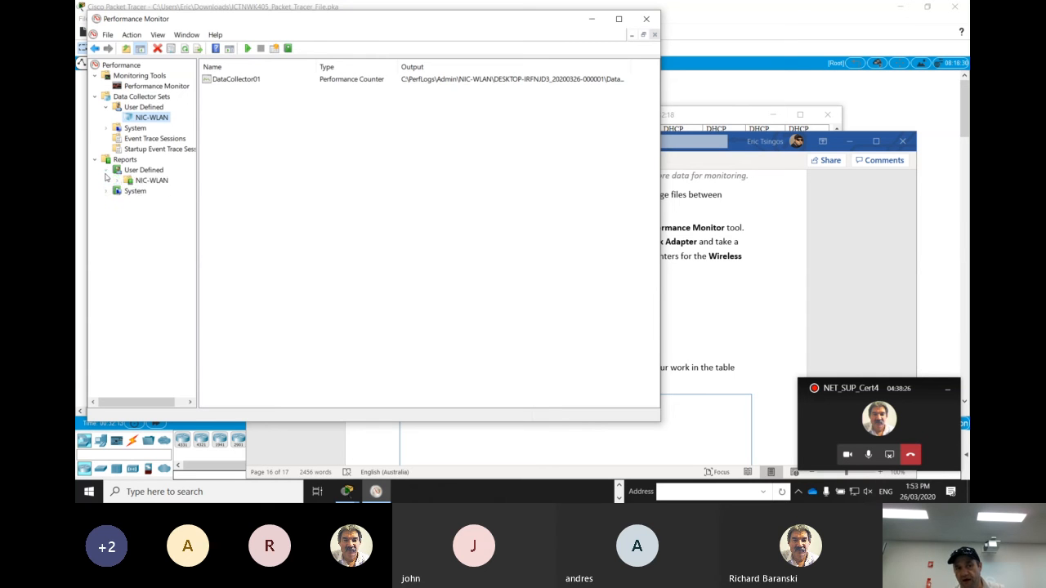
pyautogui.click(152, 181)
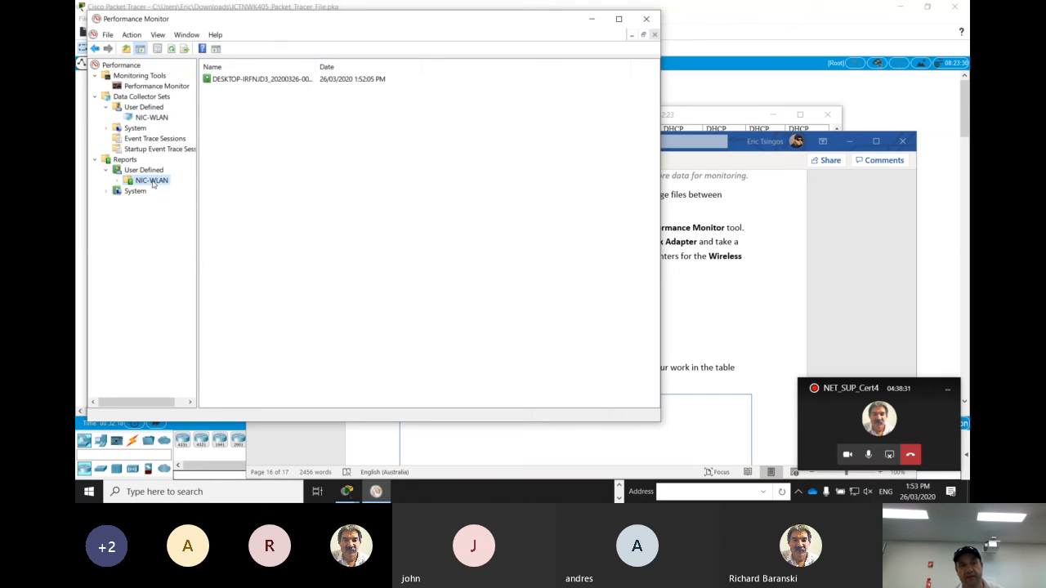
pyautogui.doubleClick(274, 82)
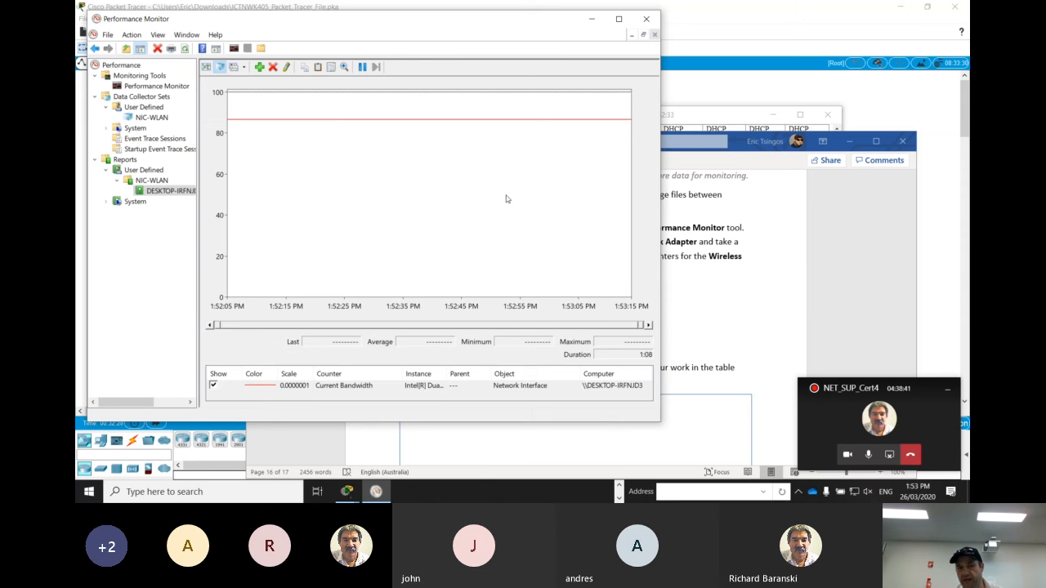
pyautogui.click(342, 389)
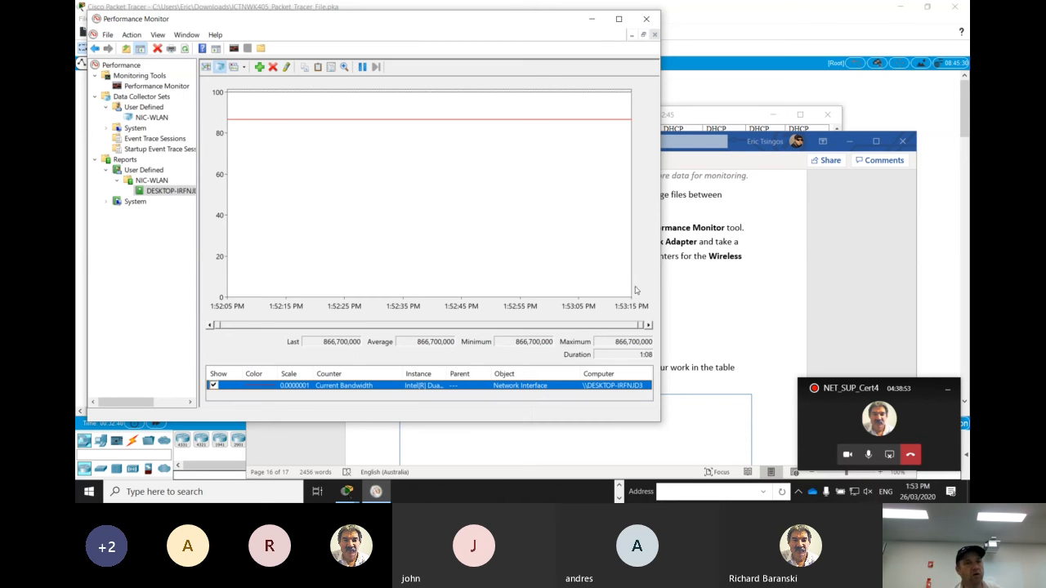
# Save the report graph as a GIF image named WLAN_NIC in the Pictures folder
pyautogui.rightClick(358, 222)
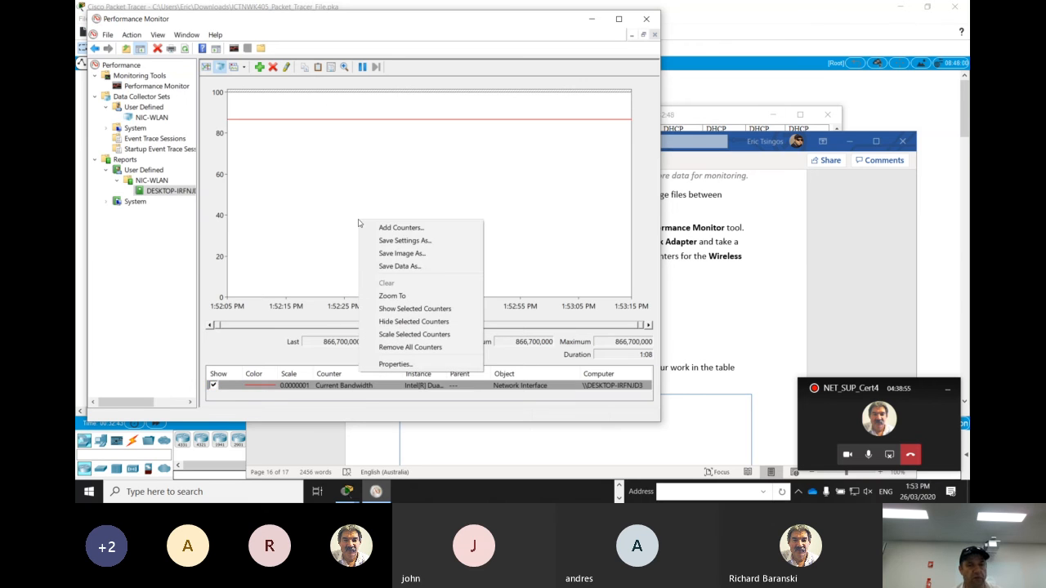
pyautogui.click(402, 254)
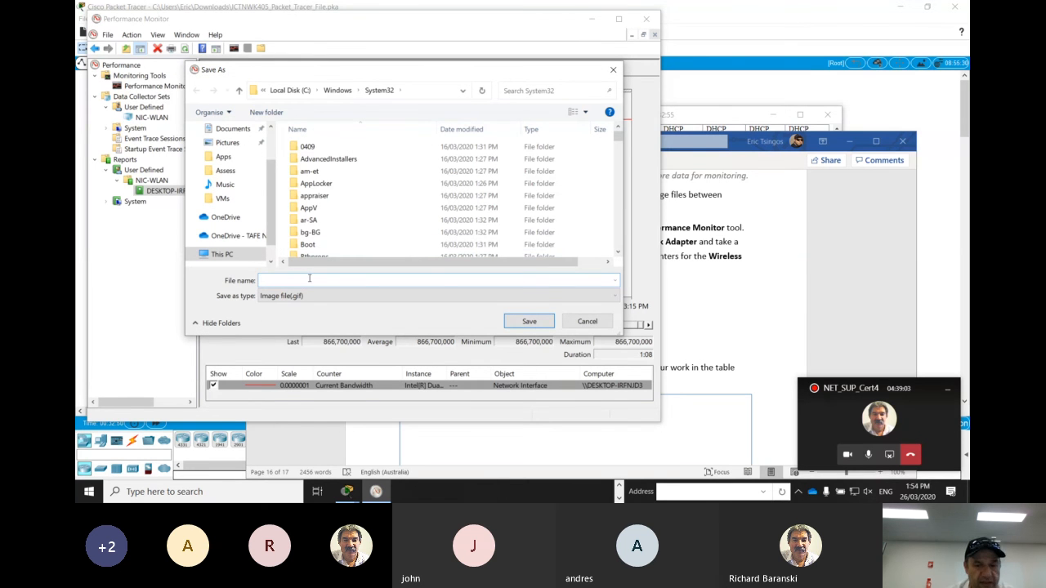
pyautogui.write('WLAN')
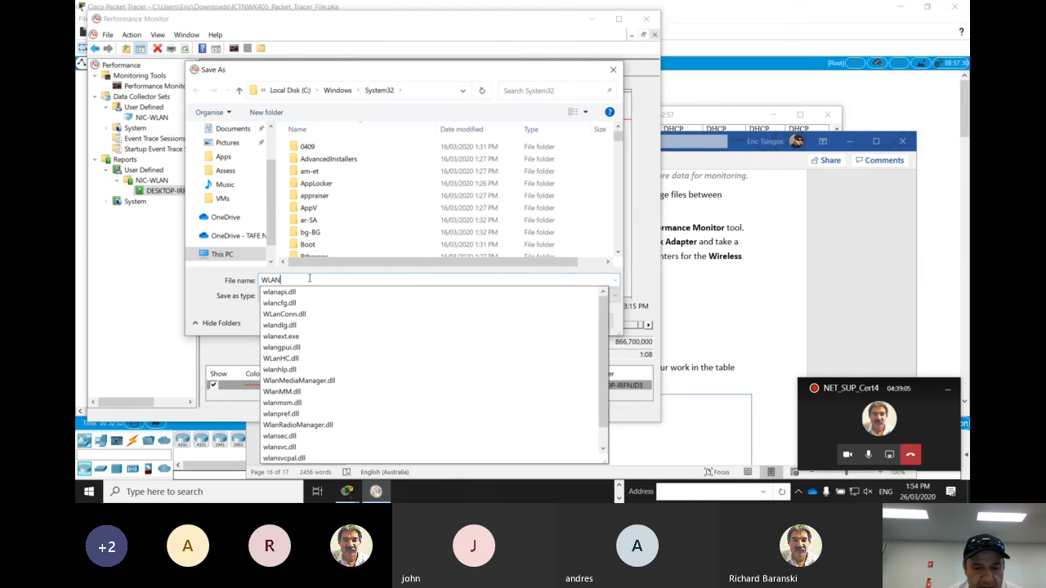
pyautogui.write('_N')
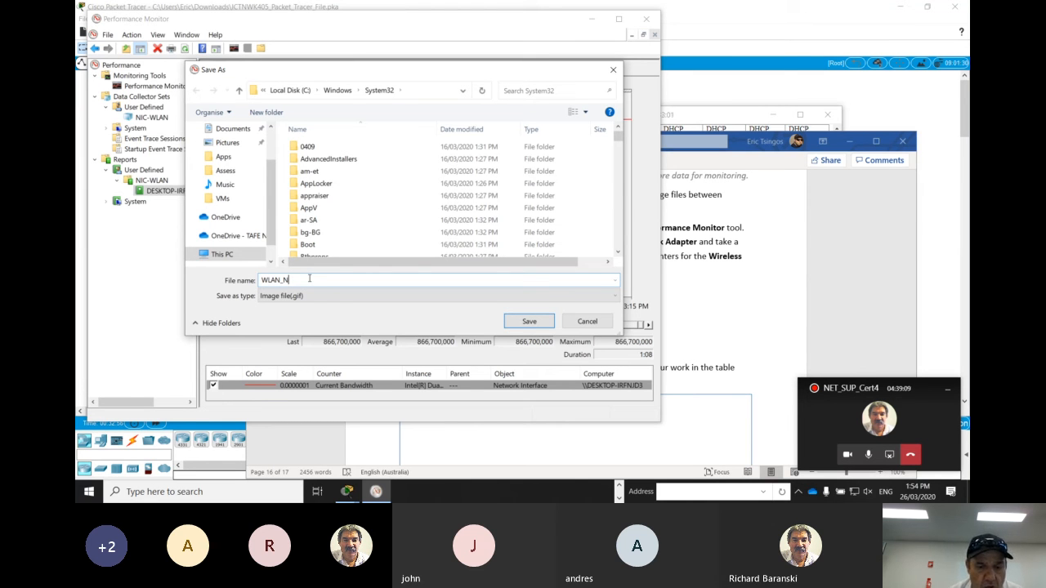
pyautogui.write('IC')
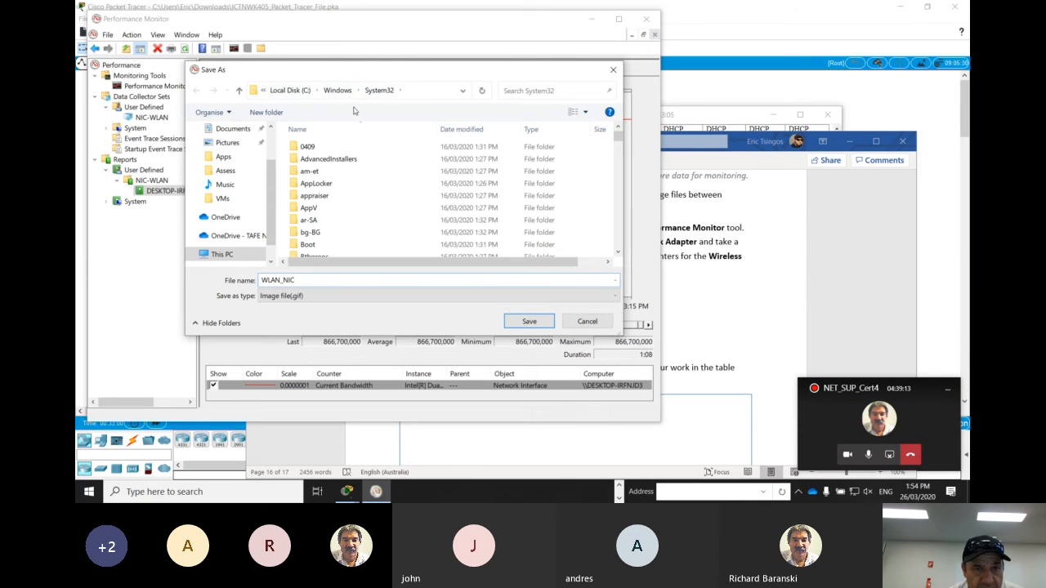
pyautogui.click(233, 143)
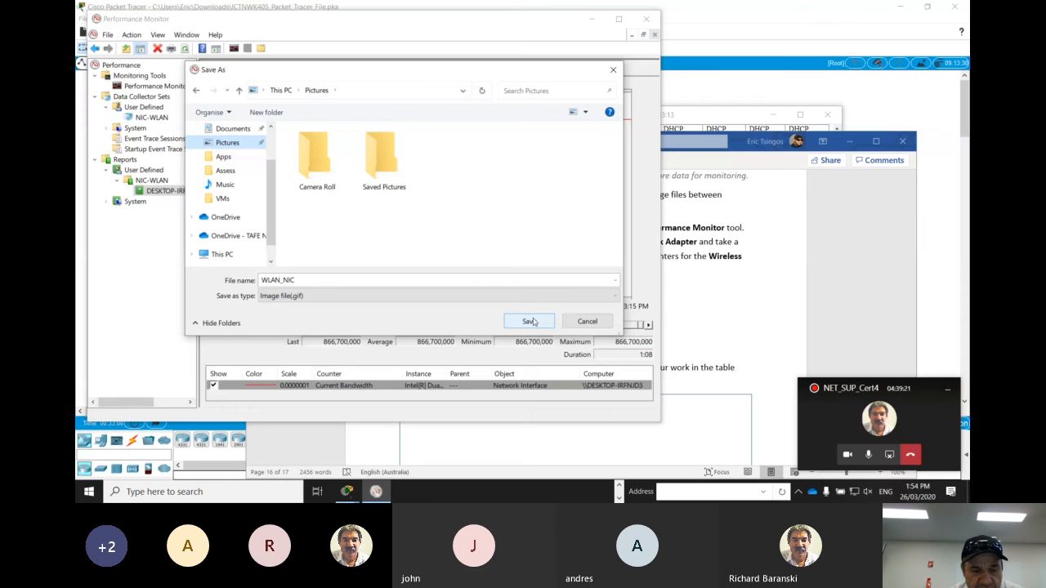
pyautogui.click(531, 321)
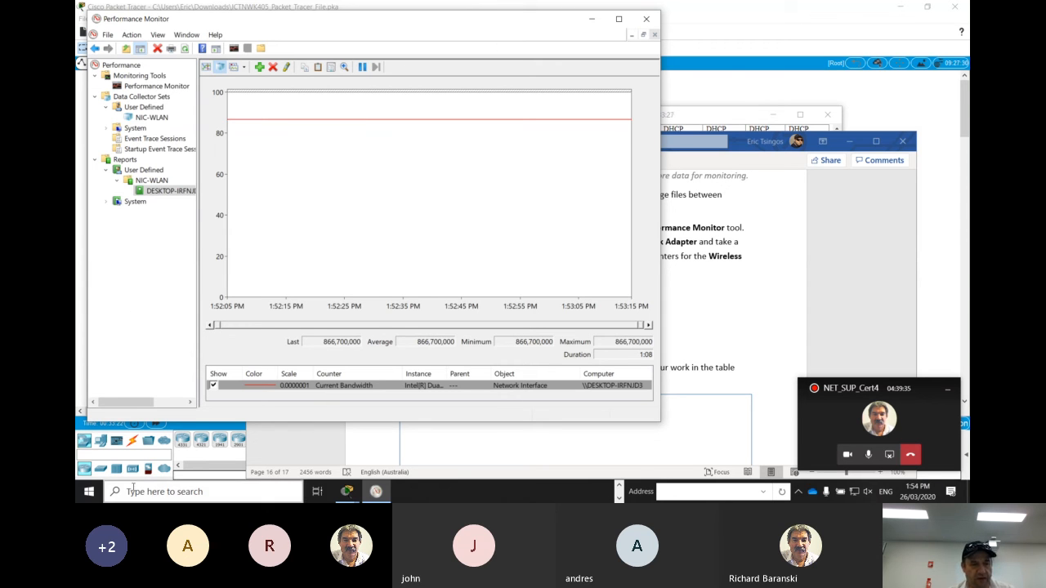
# Find the Pictures folder, view the saved WLAN_NIC.gif image, and close both the image and the folder
pyautogui.click(89, 494)
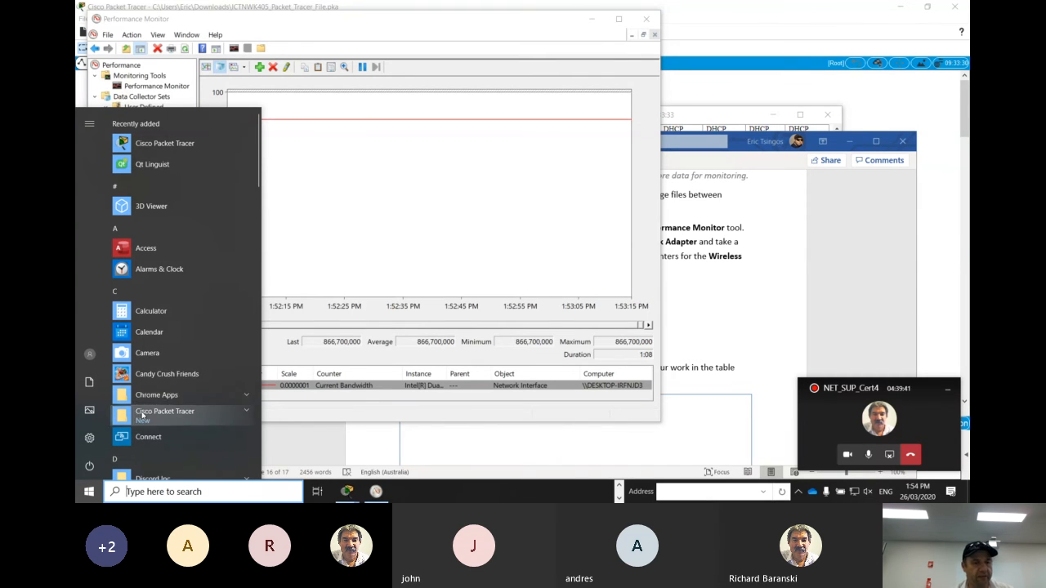
pyautogui.write('pi')
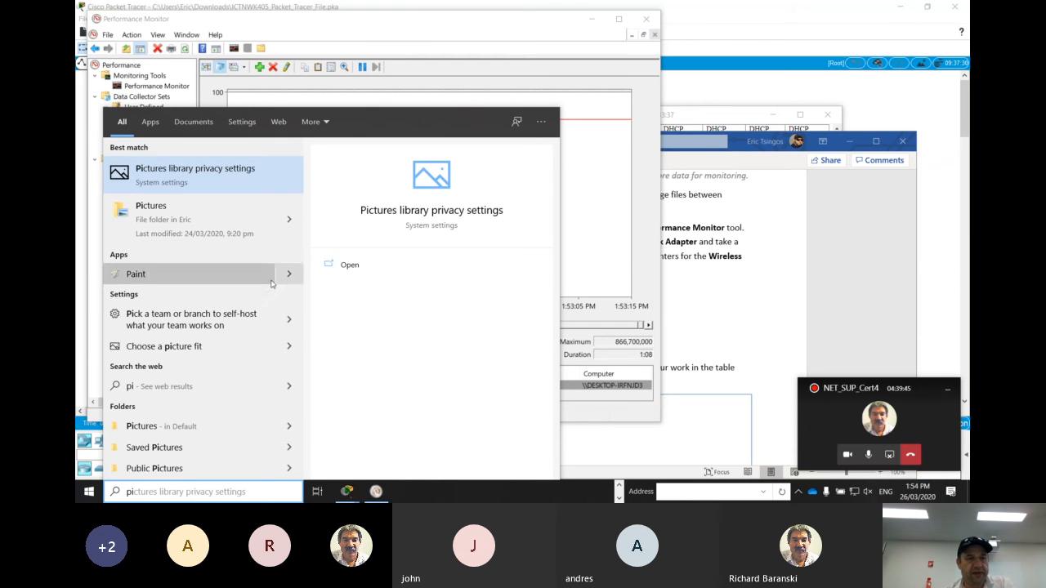
pyautogui.click(219, 210)
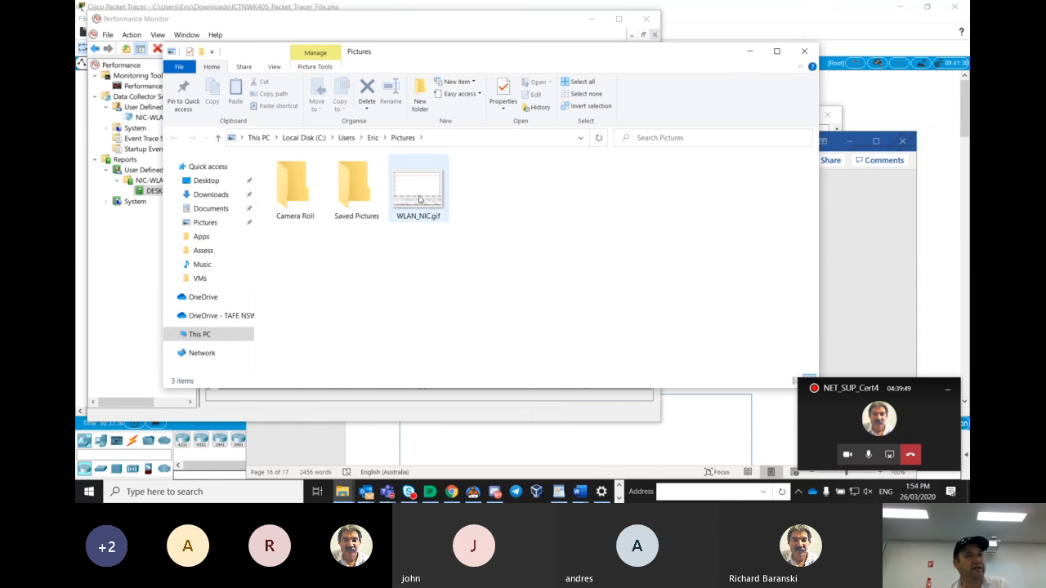
pyautogui.click(420, 201)
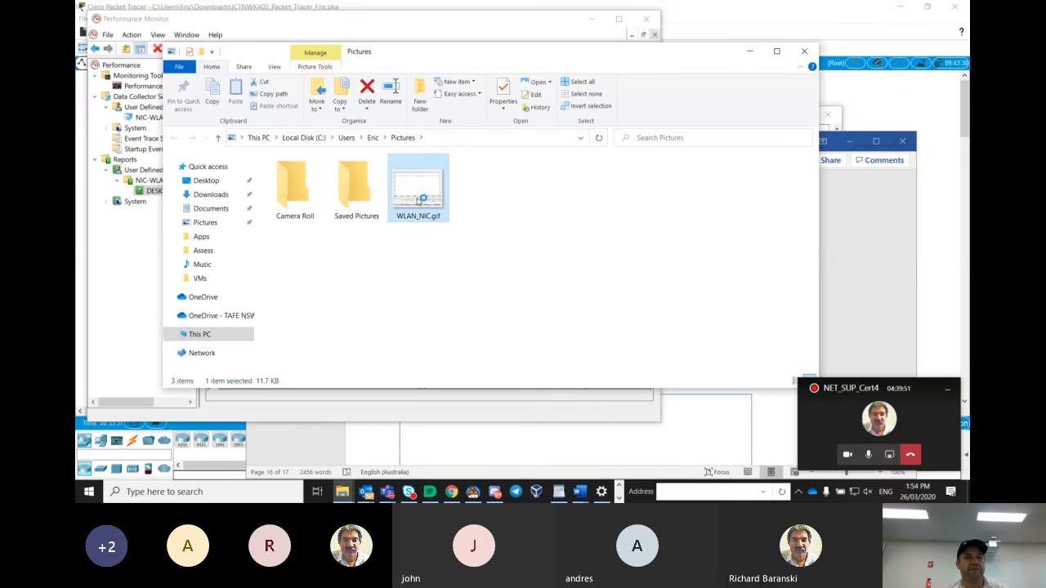
pyautogui.doubleClick(417, 201)
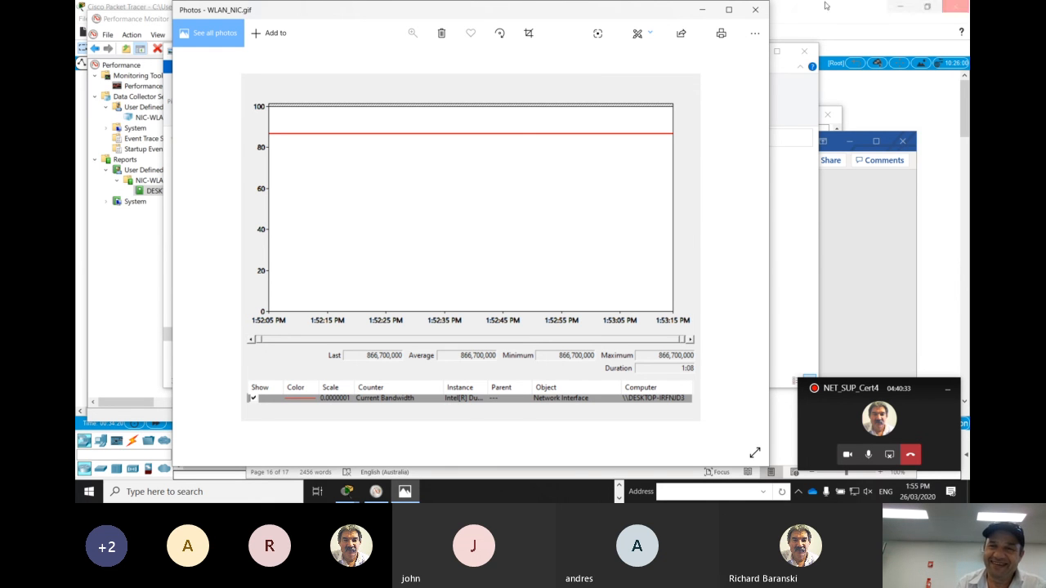
pyautogui.click(756, 10)
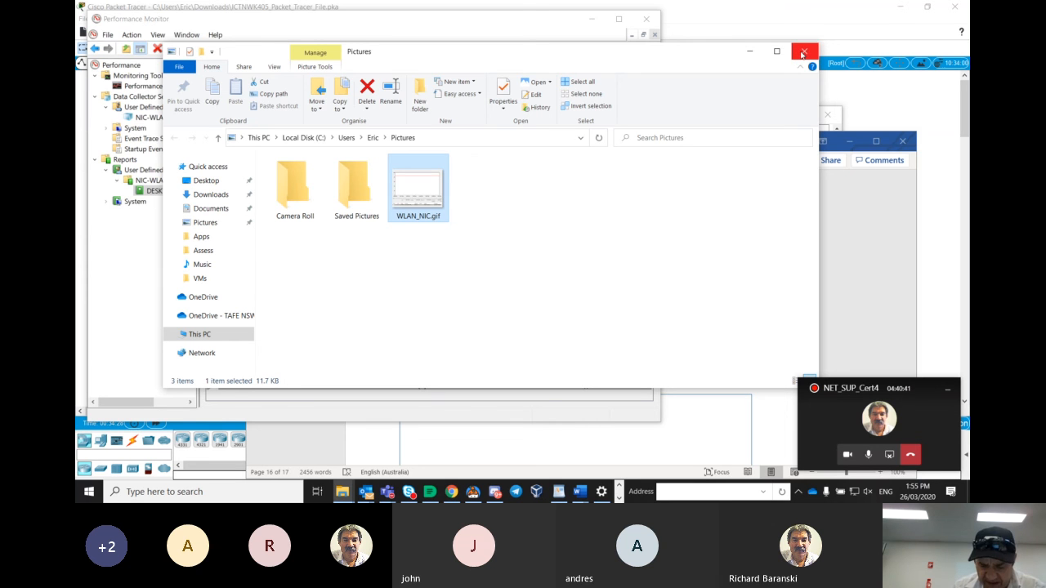
pyautogui.click(801, 53)
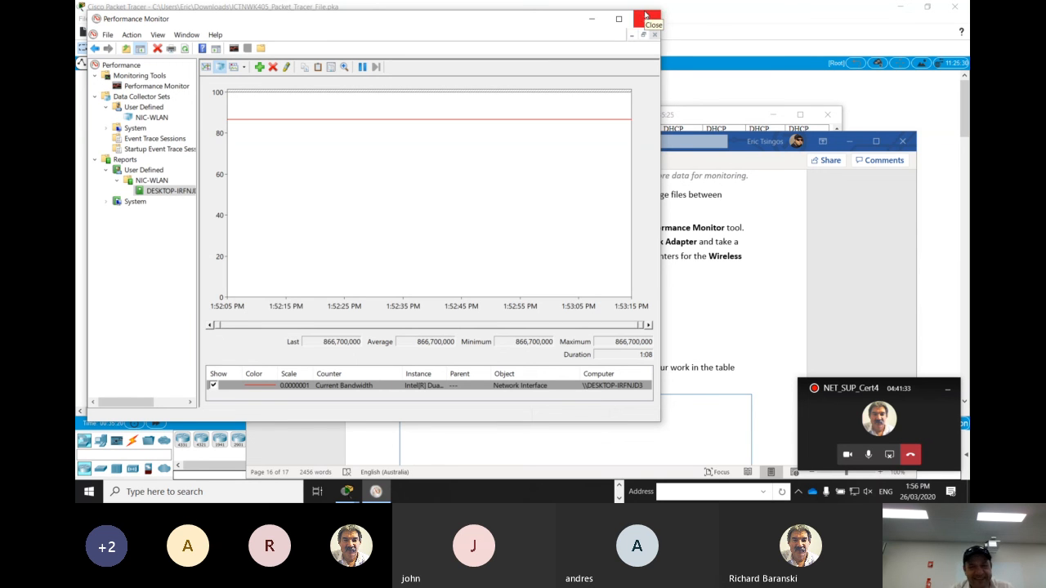
# Switch to the Word assessment document and review the Step 2.3 wireless monitoring requirements, the assessor feedback page and the preceding tasks
pyautogui.click(591, 21)
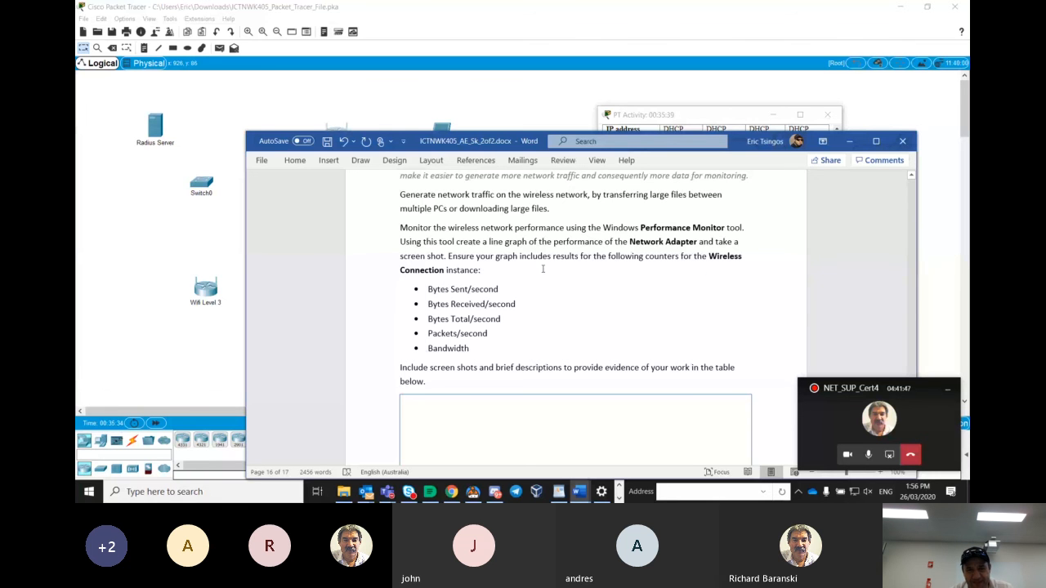
pyautogui.scroll(-10, 542, 269)
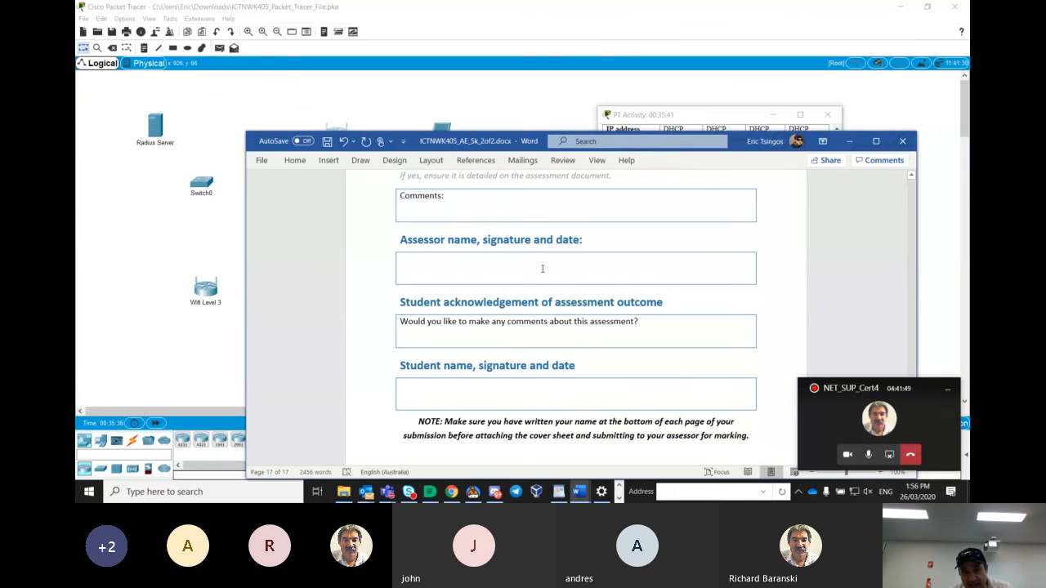
pyautogui.scroll(5, 678, 275)
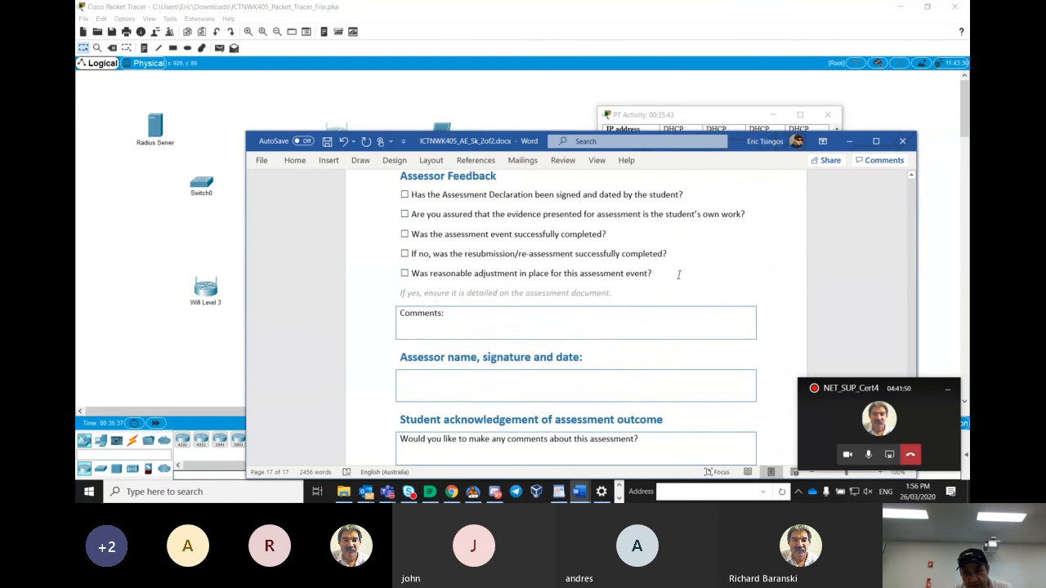
pyautogui.scroll(8, 678, 275)
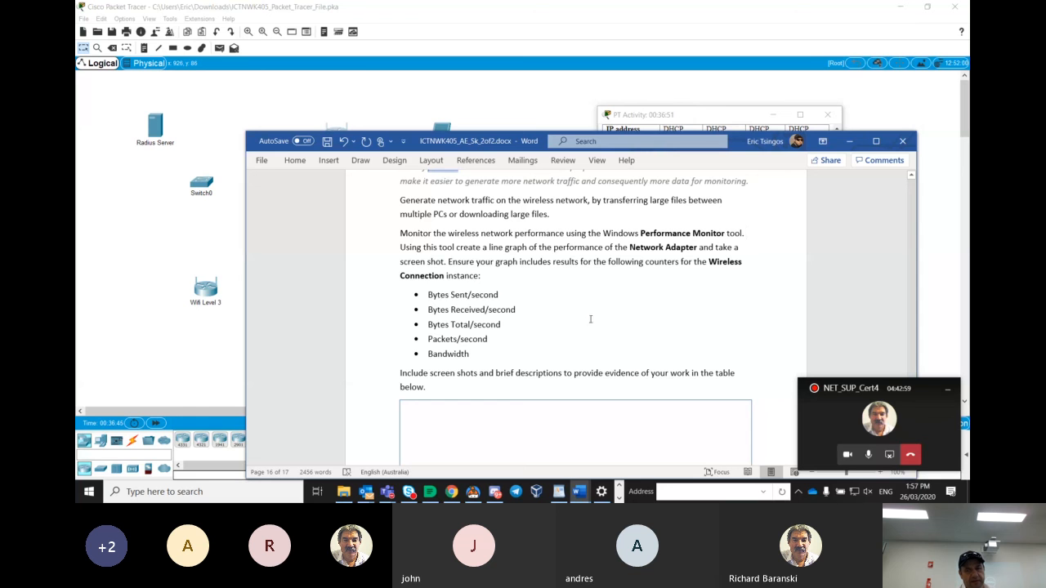
pyautogui.moveTo(590, 318); pyautogui.dragTo(513, 214)
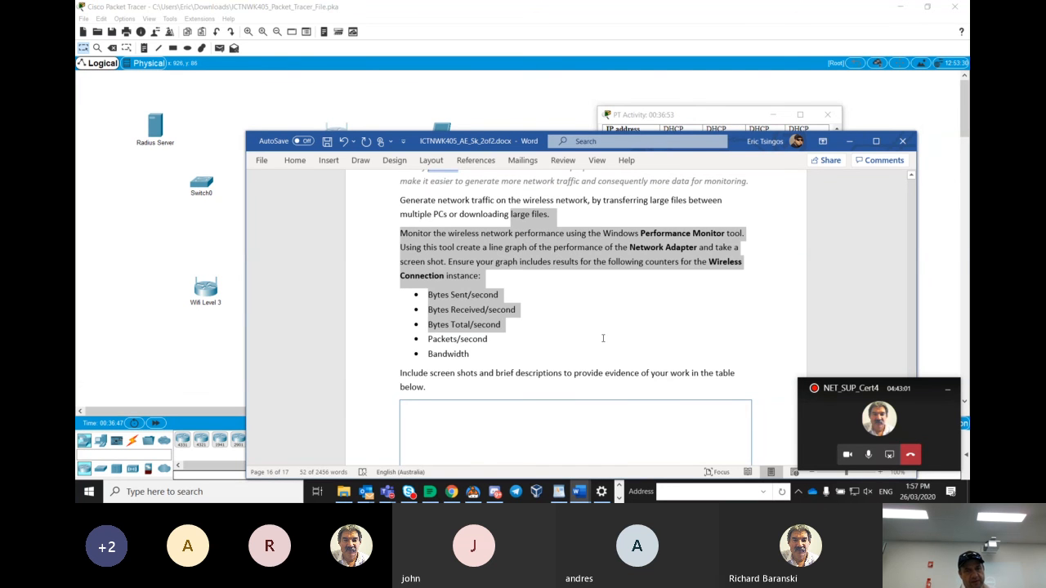
pyautogui.click(602, 338)
pyautogui.scroll(-3, 603, 338)
pyautogui.scroll(10, 603, 340)
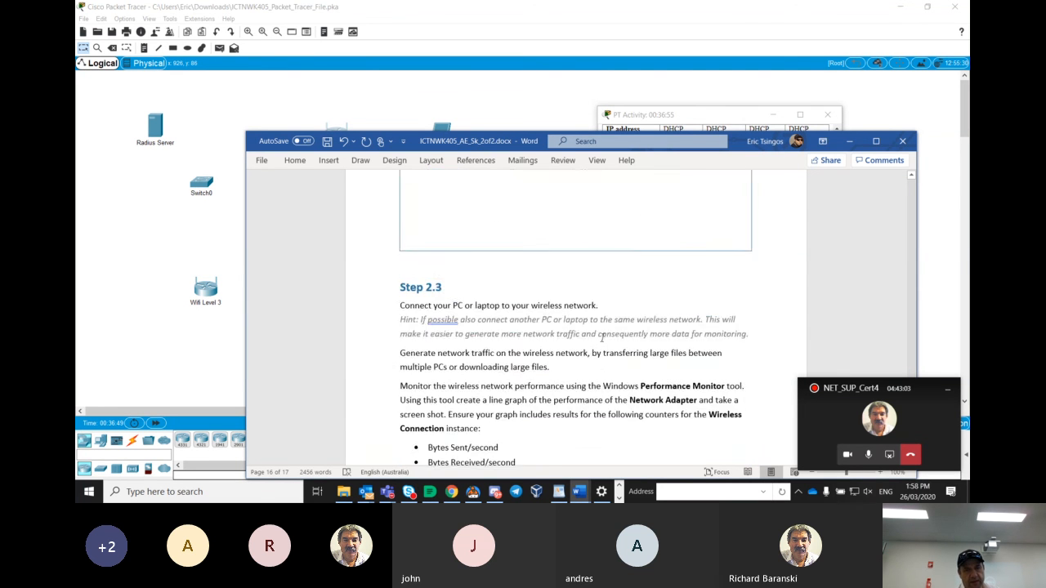
pyautogui.scroll(10, 603, 342)
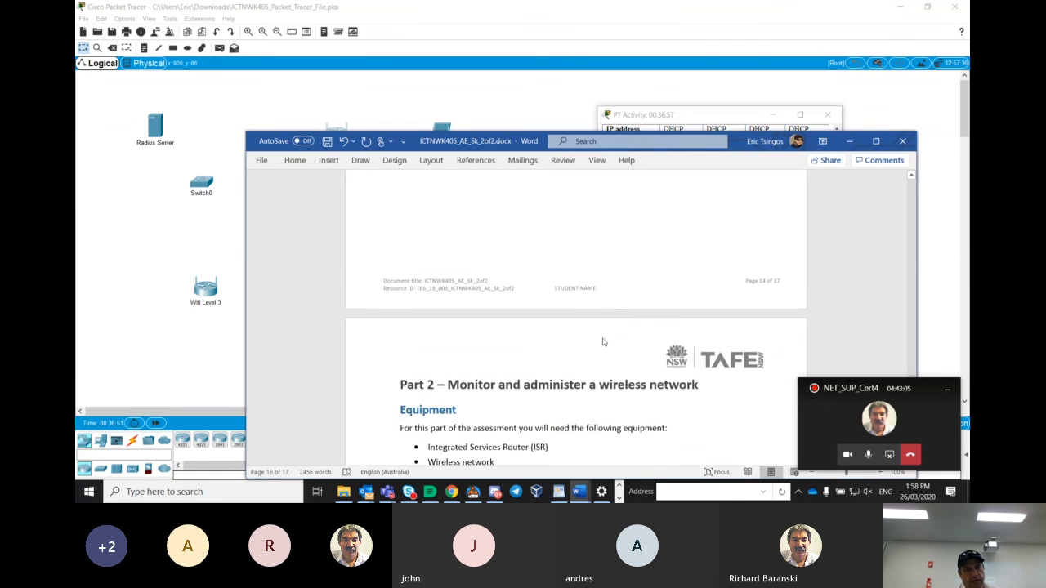
pyautogui.scroll(10, 603, 338)
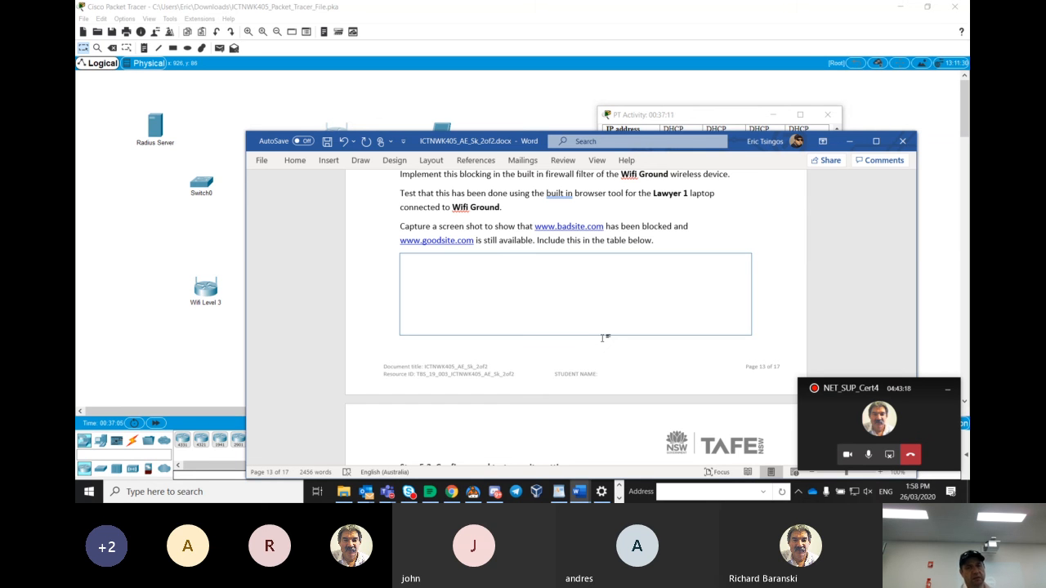
# Review the Step 5.1 firewall configuration task in the assessment document and close the document
pyautogui.scroll(2, 604, 336)
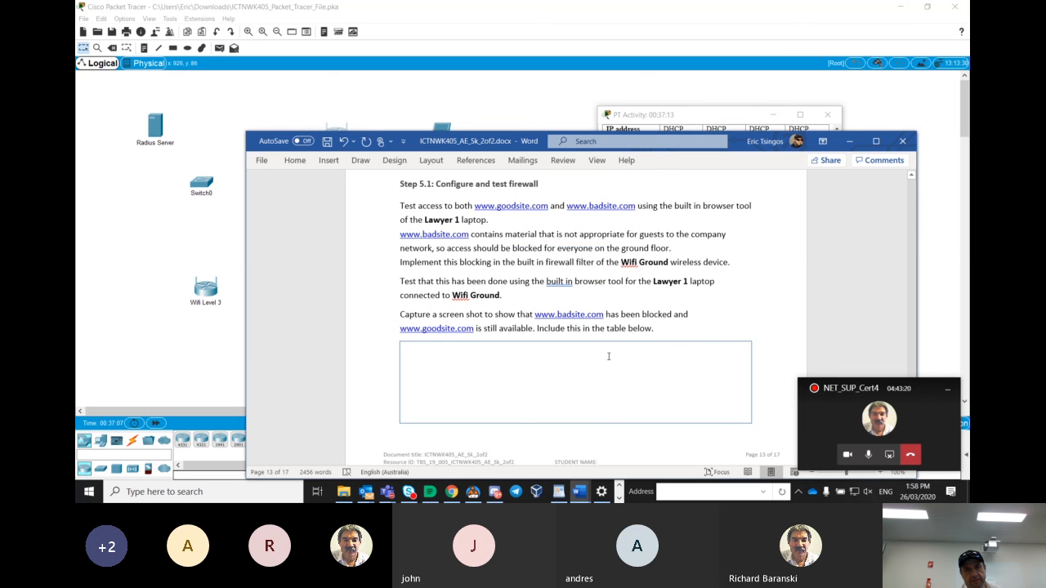
pyautogui.scroll(3, 608, 356)
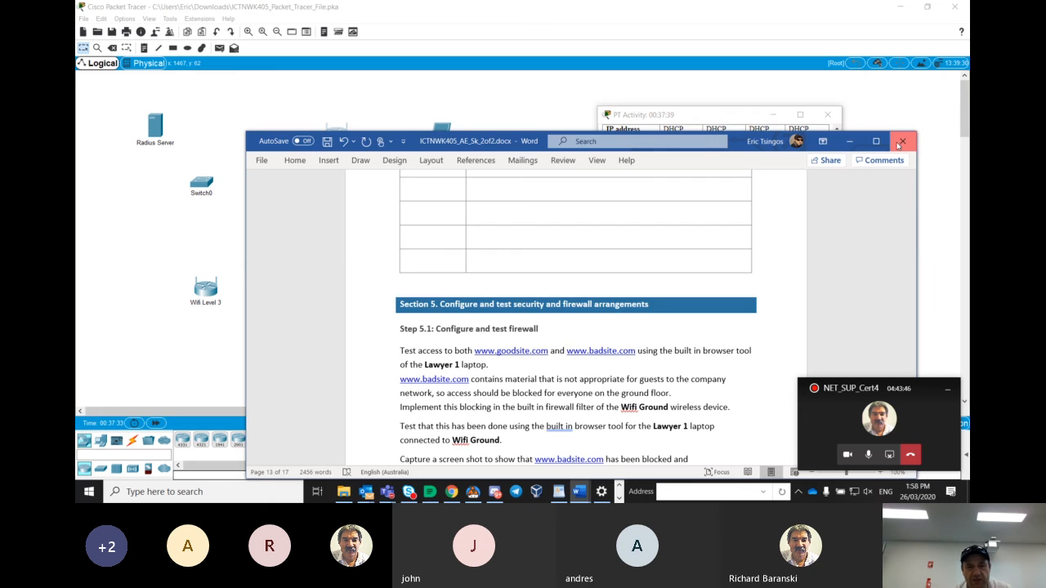
pyautogui.click(902, 142)
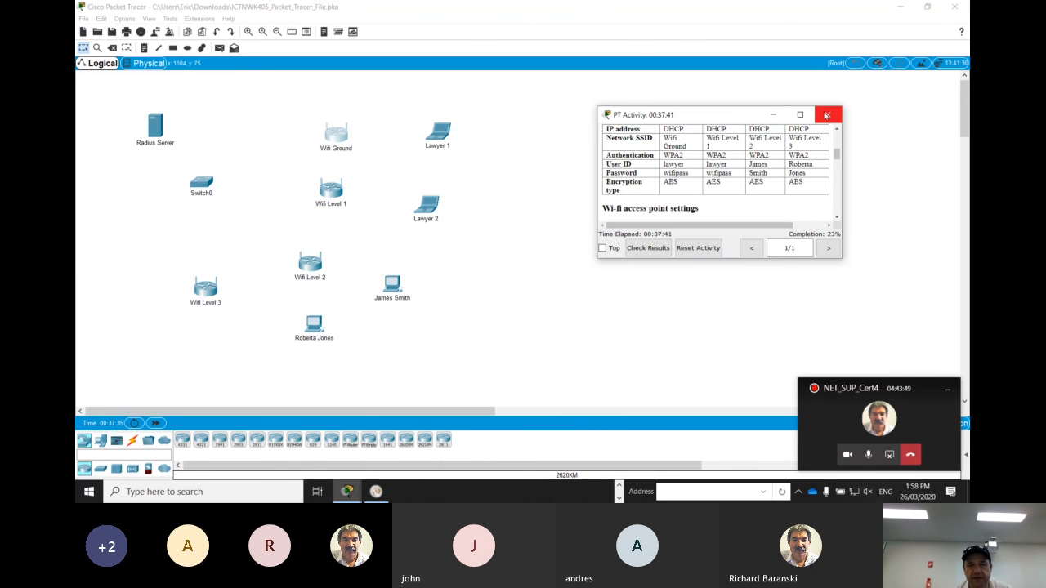
# Close the PT Activity instructions window and minimize the Packet Tracer workspace
pyautogui.click(827, 114)
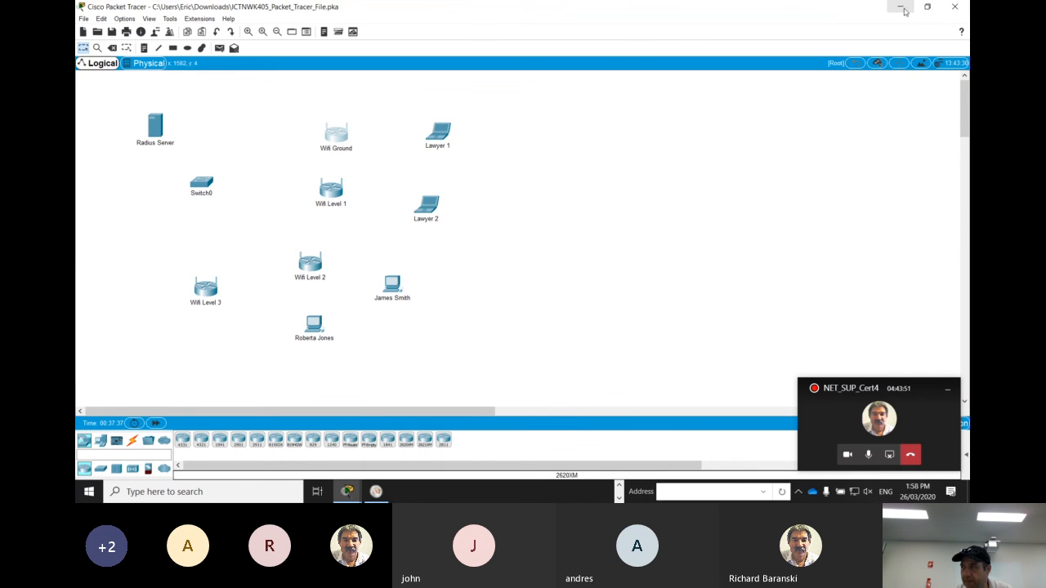
pyautogui.click(900, 7)
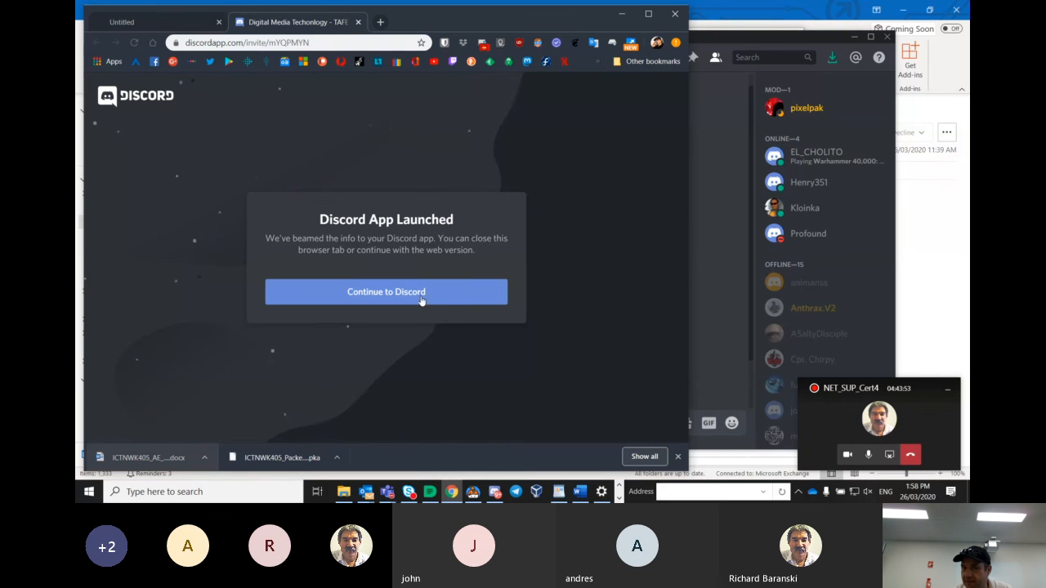
# Open the downloaded ICTNWK405 Packet Tracer .pka file from the browser and stop sharing the screen in the meeting
pyautogui.click(285, 458)
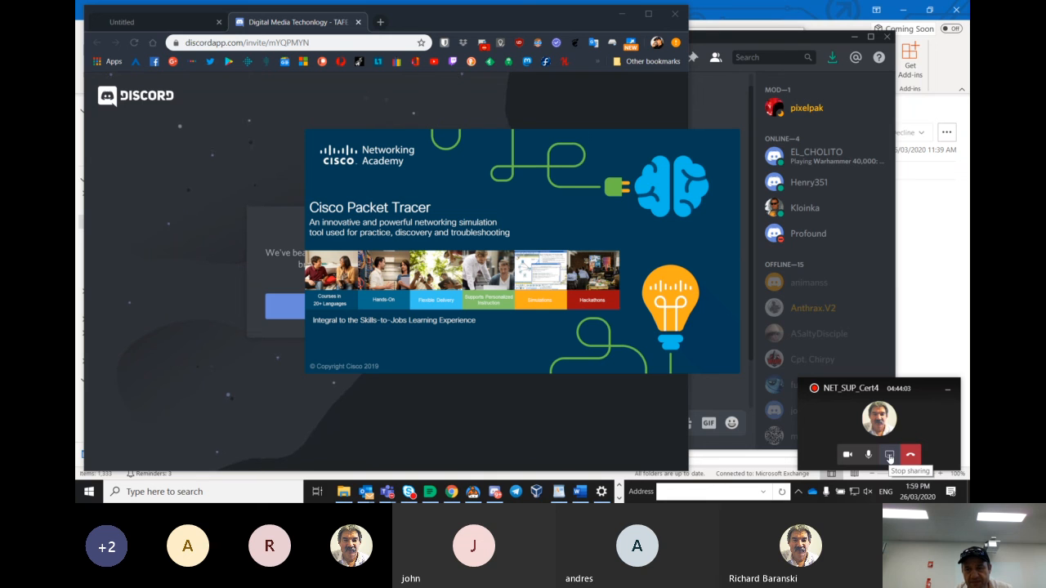
pyautogui.click(889, 456)
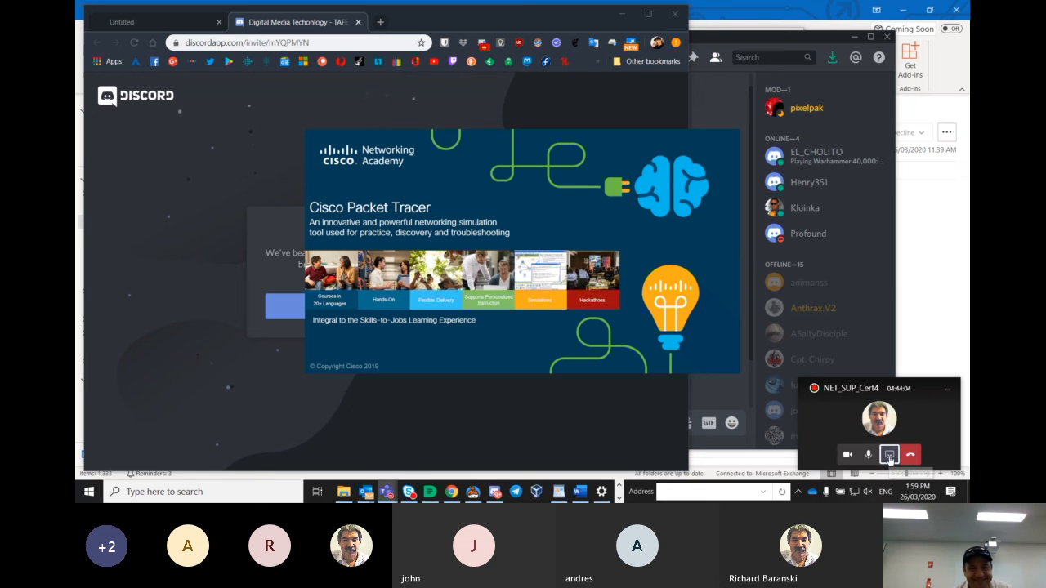